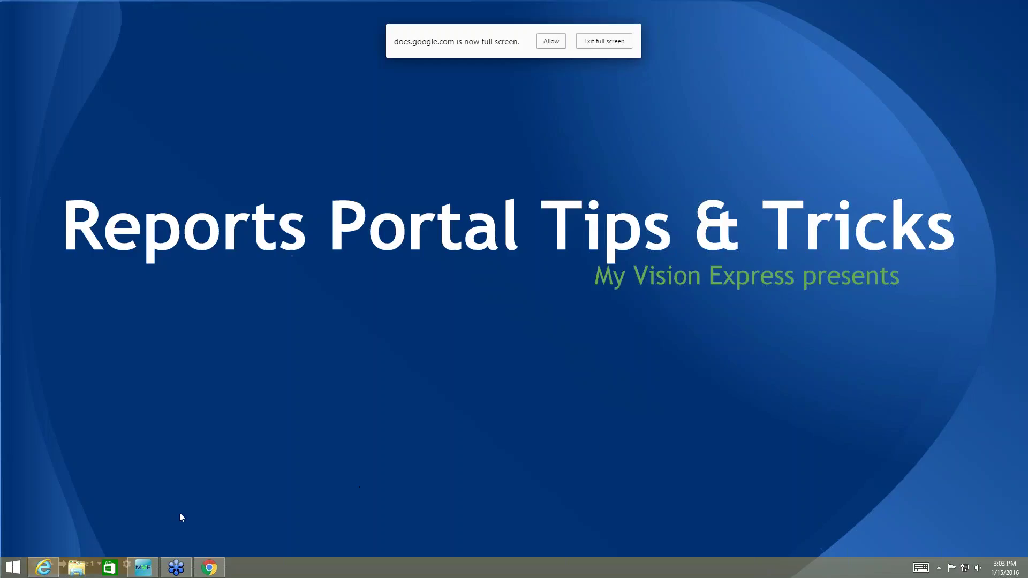
Switch to My Vision Express and locate the Report Portal entry among its reports, without opening it.
mouse_move(49, 571)
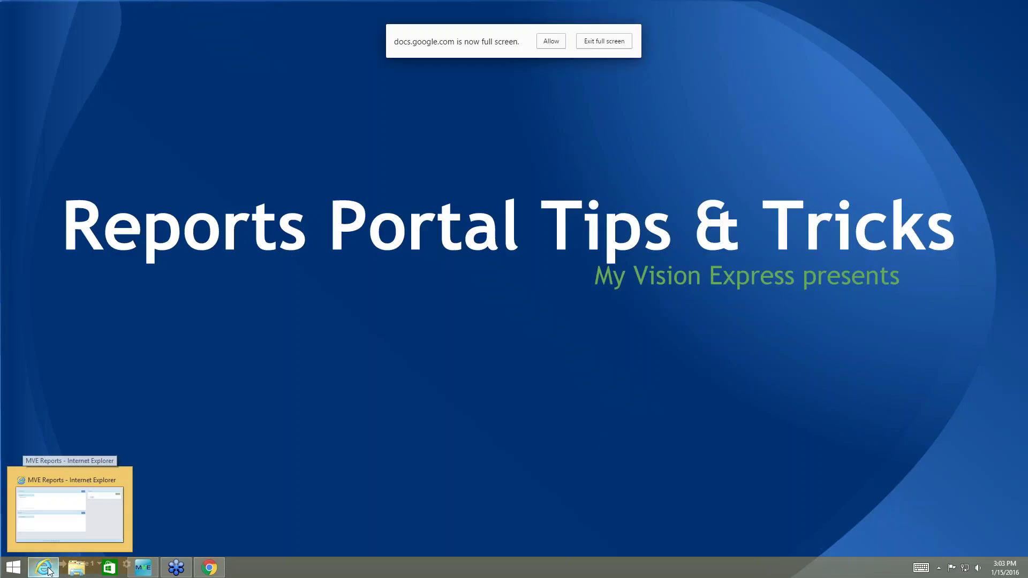
left_click(48, 571)
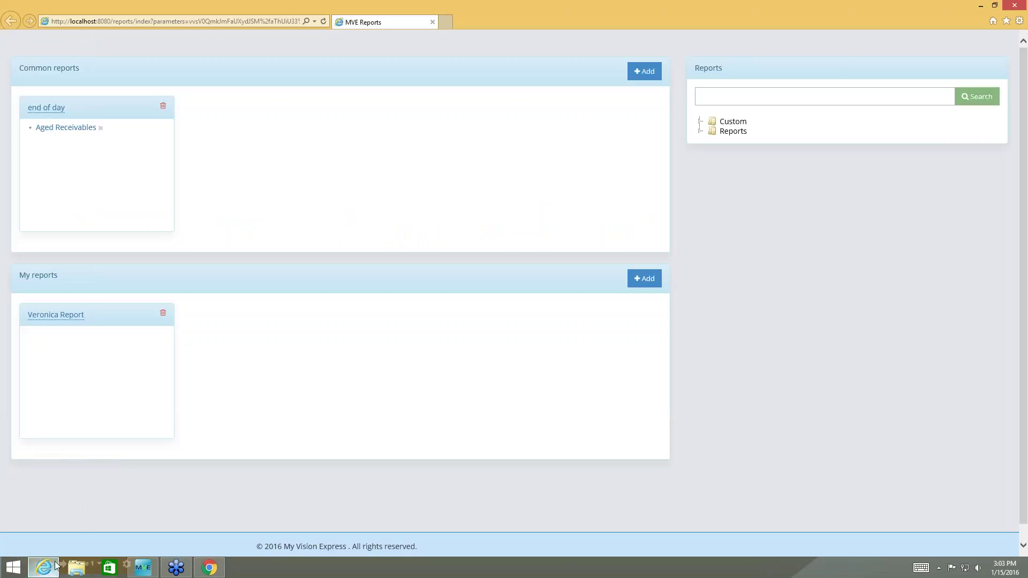
left_click(142, 569)
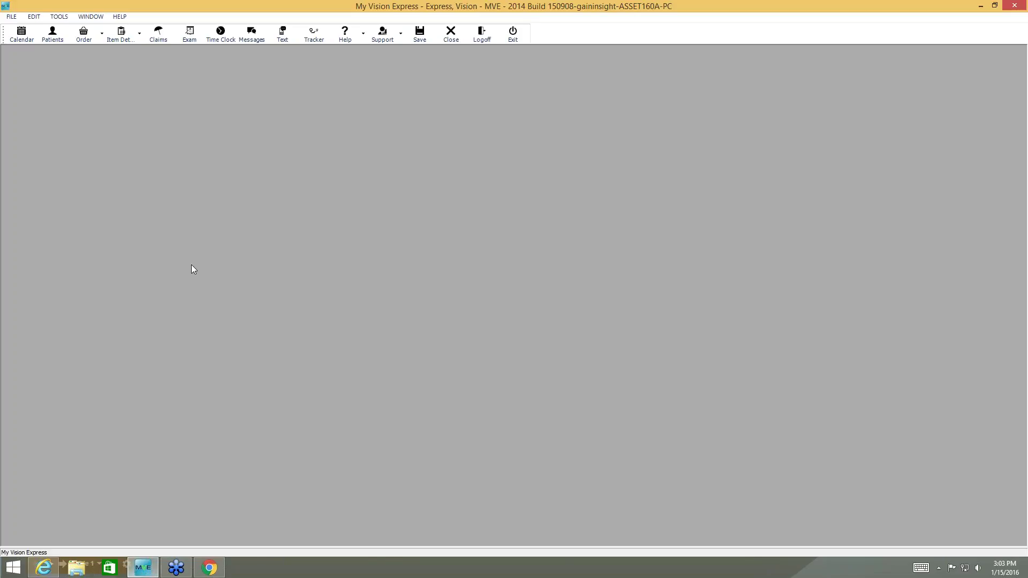
left_click(11, 17)
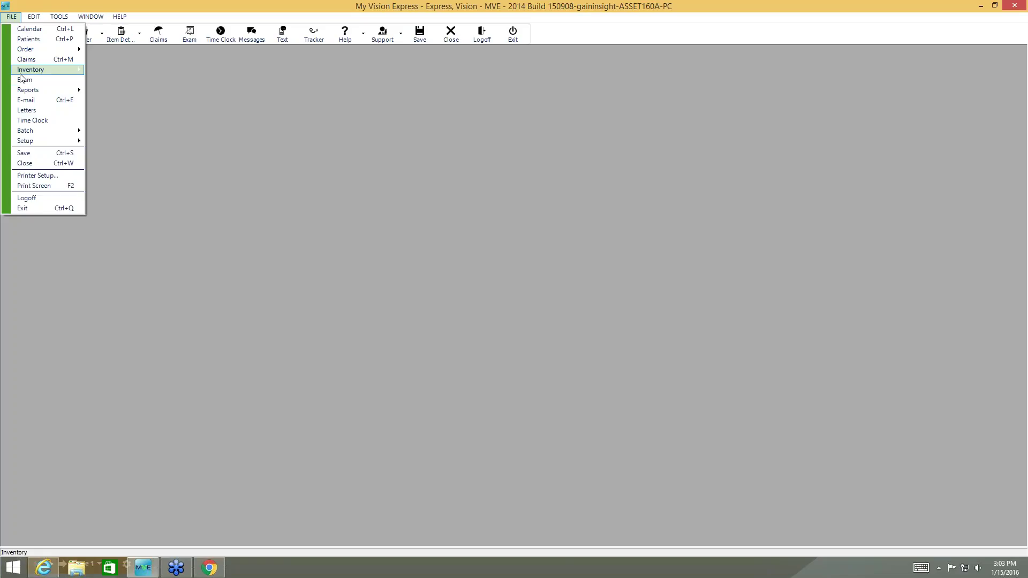
mouse_move(26, 92)
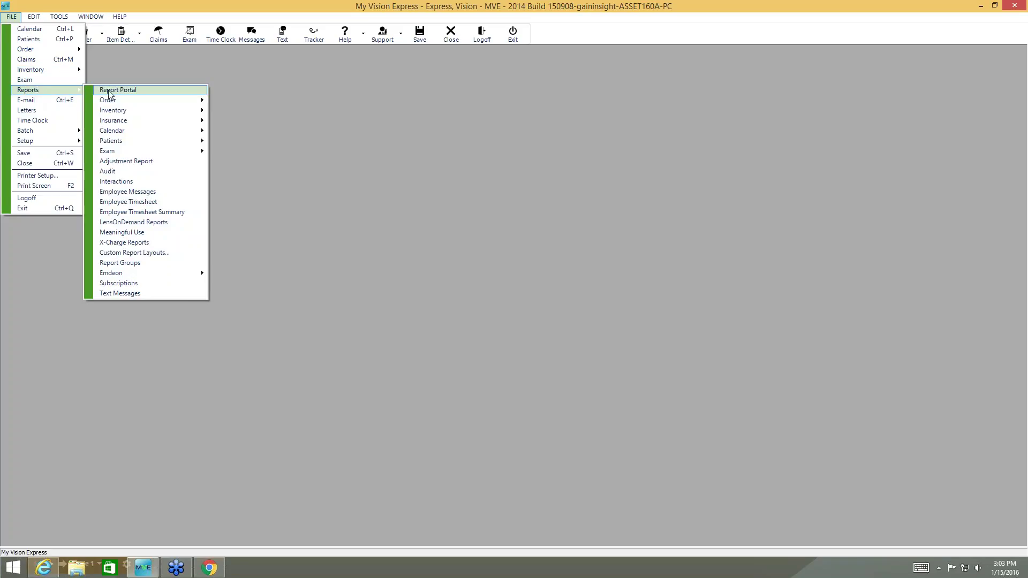
left_click(491, 188)
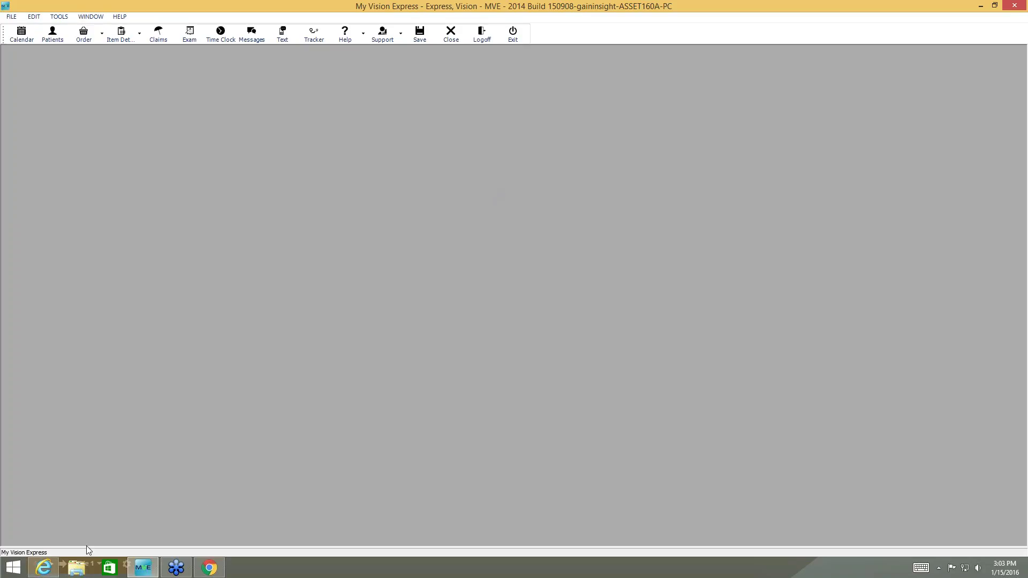
In the browser, open the Report Portal Reports Quick Reference Guide from Support Central's Reports Portal (SSRS) knowledgebase section.
left_click(48, 566)
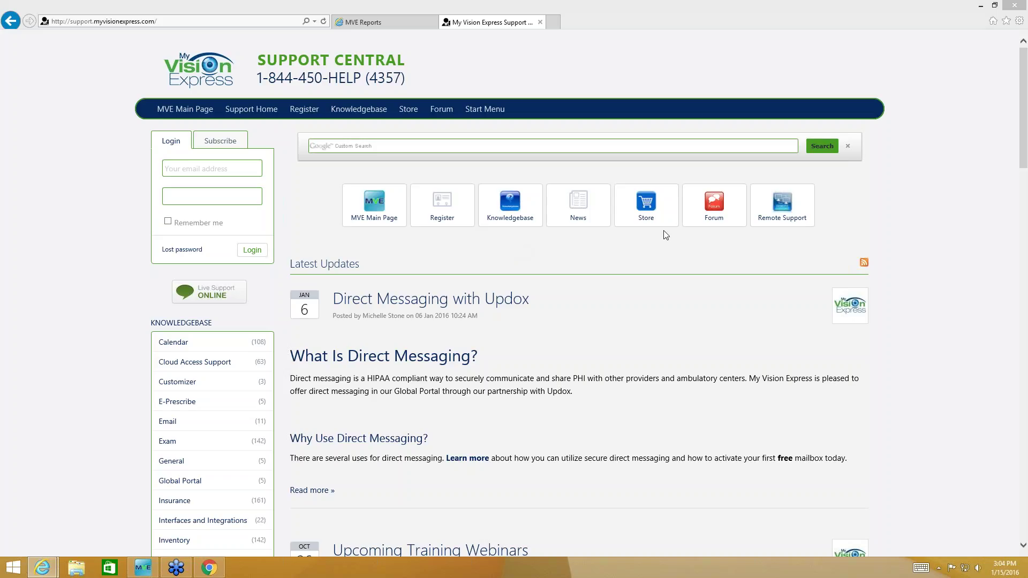
left_click(368, 111)
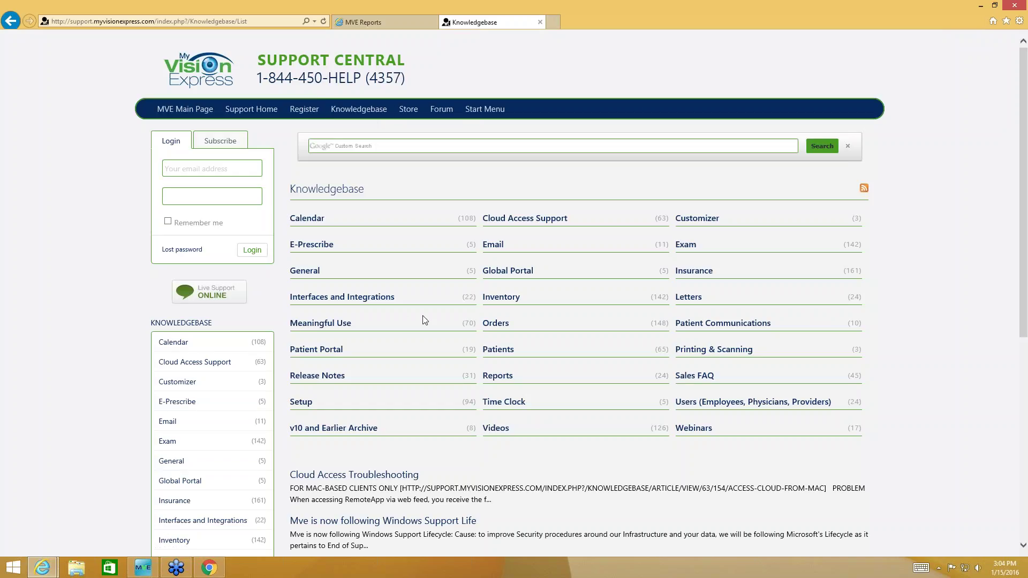
left_click(500, 377)
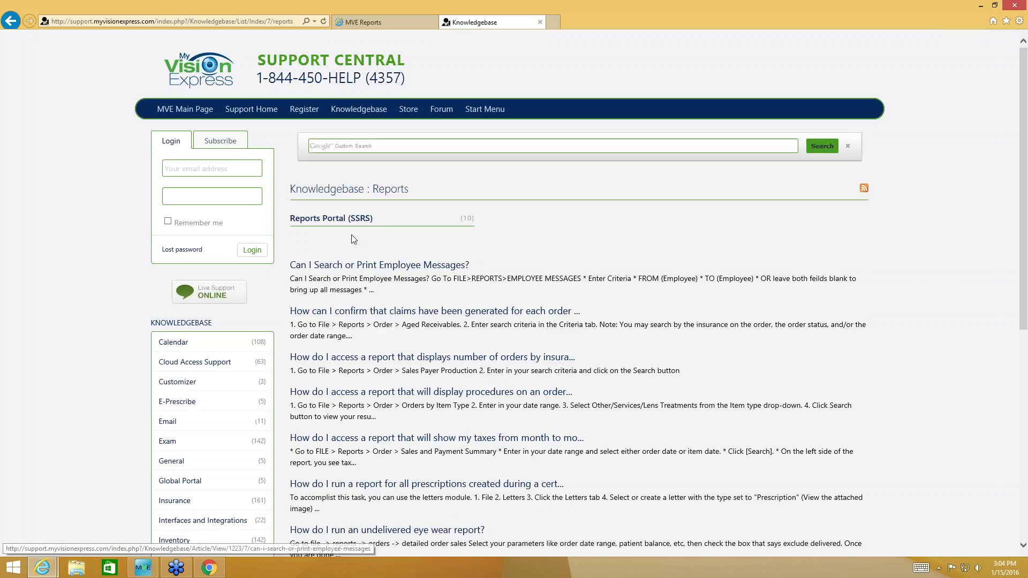
left_click(349, 221)
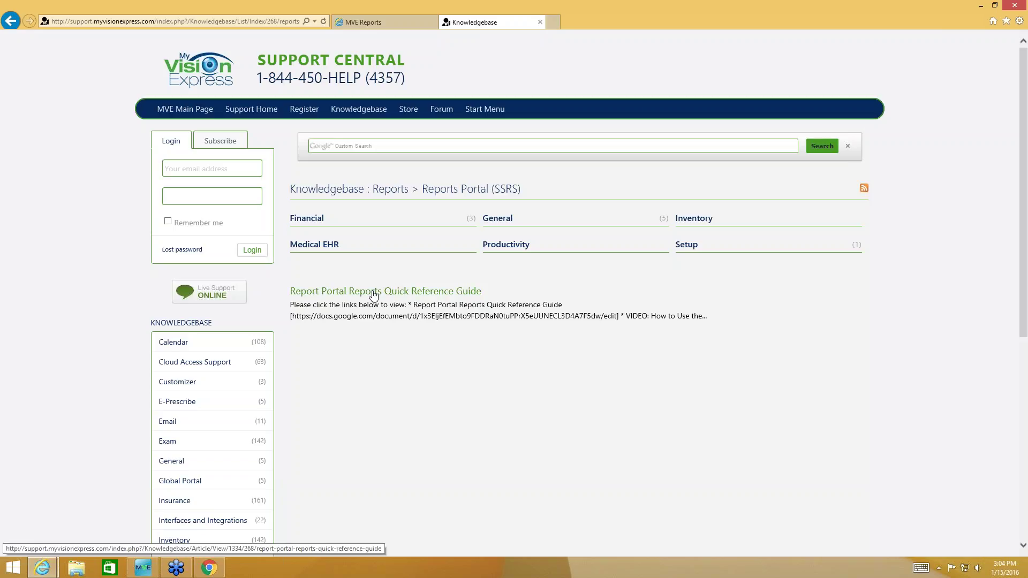
left_click(405, 294)
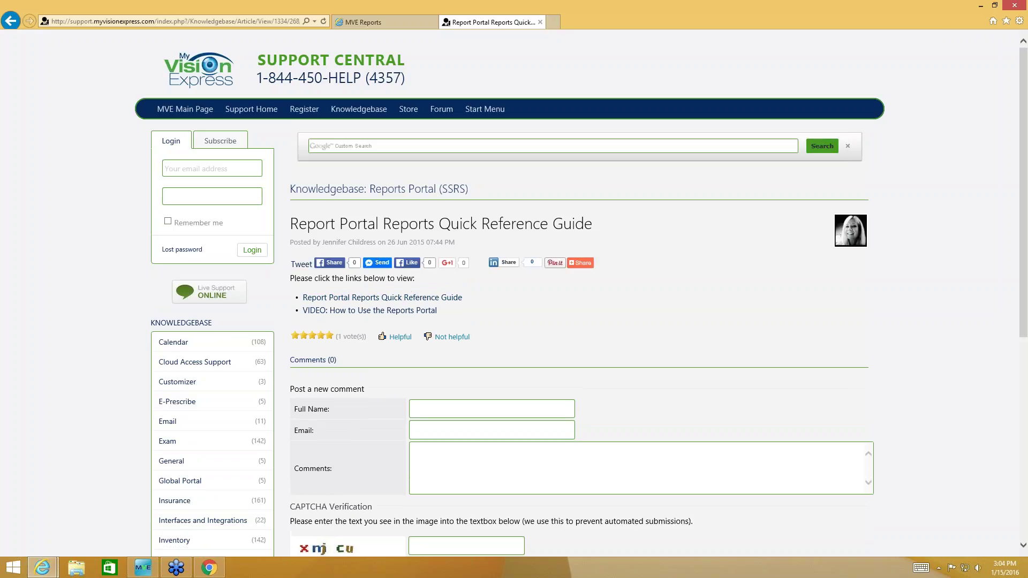
left_click(425, 300)
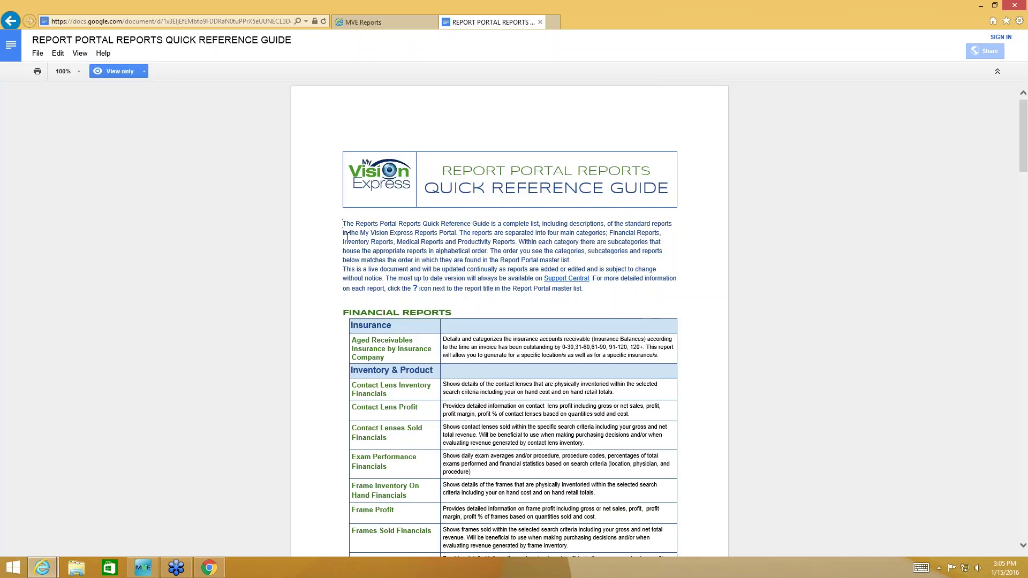
Review the guide's introduction and its lists of financial and inventory reports, then return to the beginning of the document.
scroll(346, 230, "down", 3)
scroll(347, 238, "up", 2)
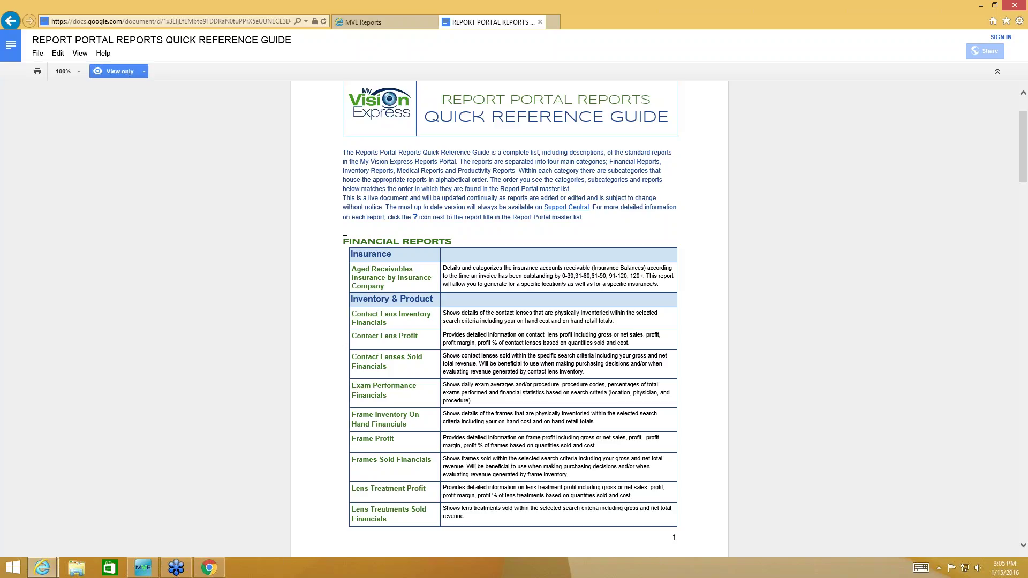
scroll(345, 239, "down", 1)
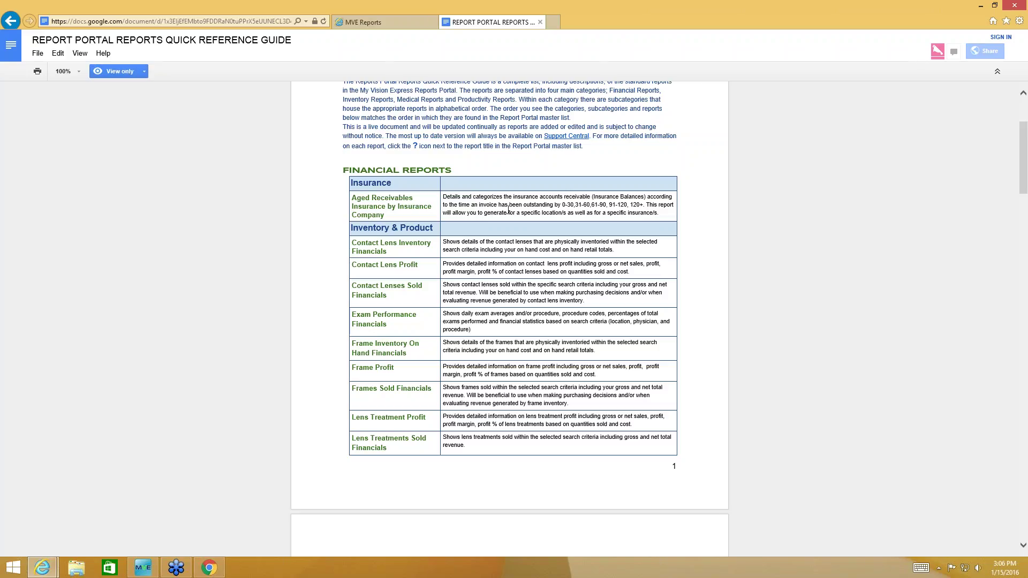
scroll(508, 210, "down", 10)
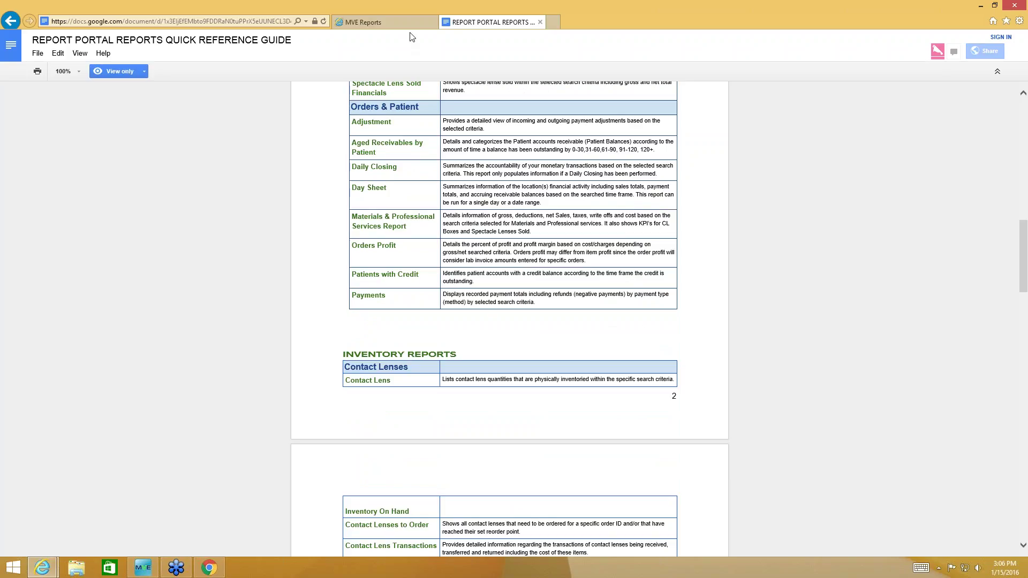
scroll(454, 193, "up", 15)
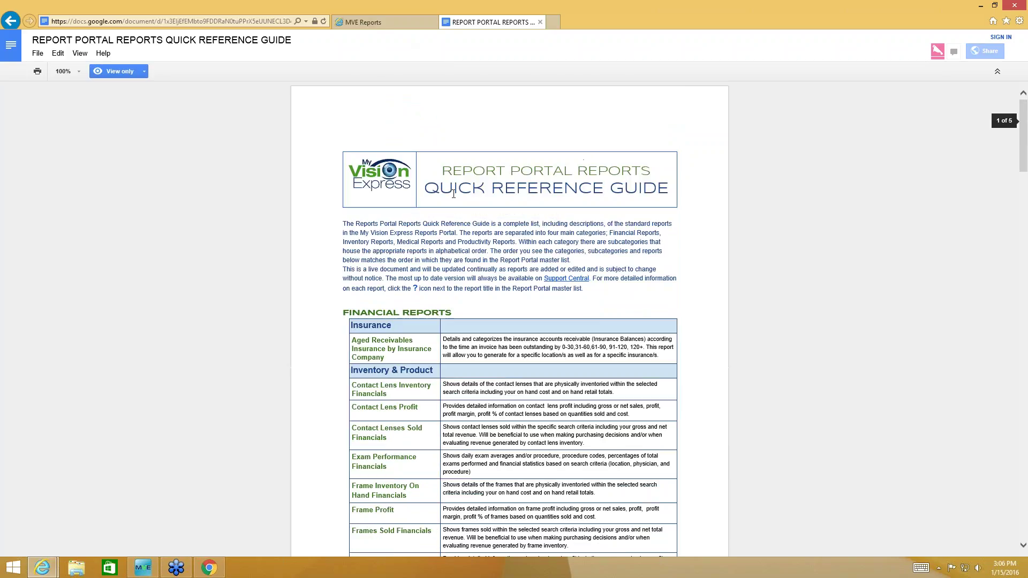
In MVE Reports, examine the Medical EHR folder and the Financial folder's Insurance and Inventory and Product subfolders, collapsing each after viewing.
left_click(384, 24)
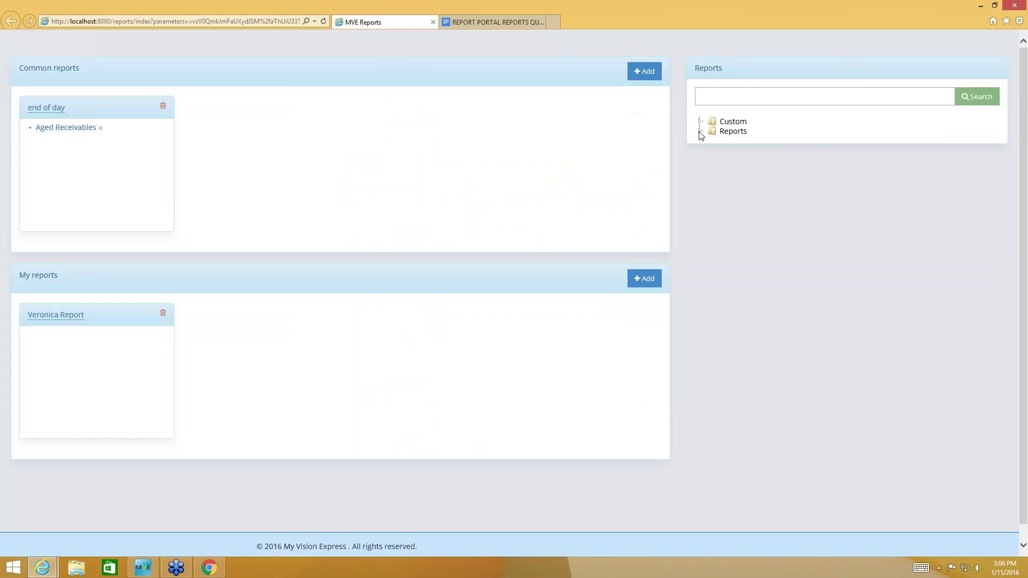
left_click(723, 134)
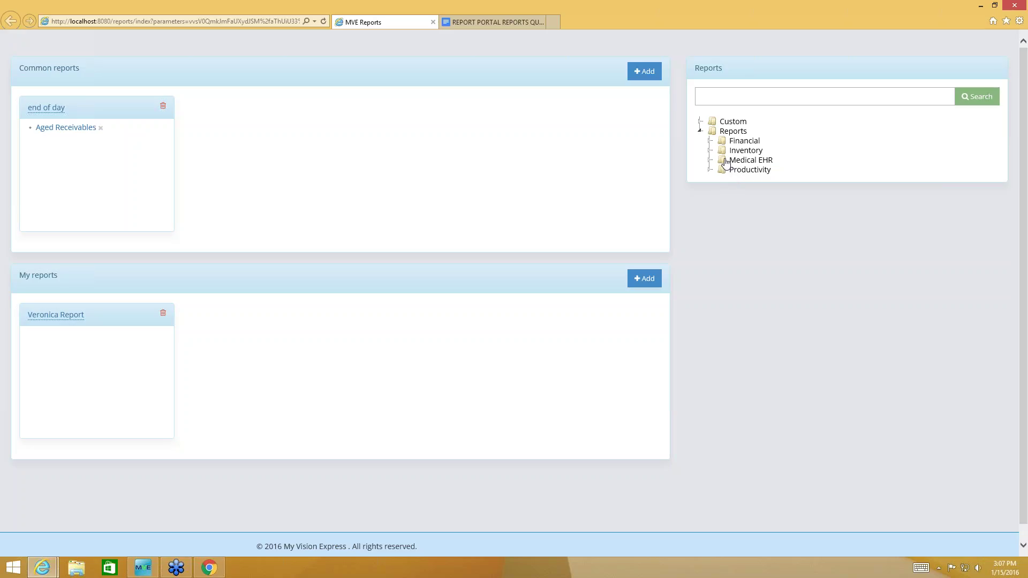
left_click(727, 162)
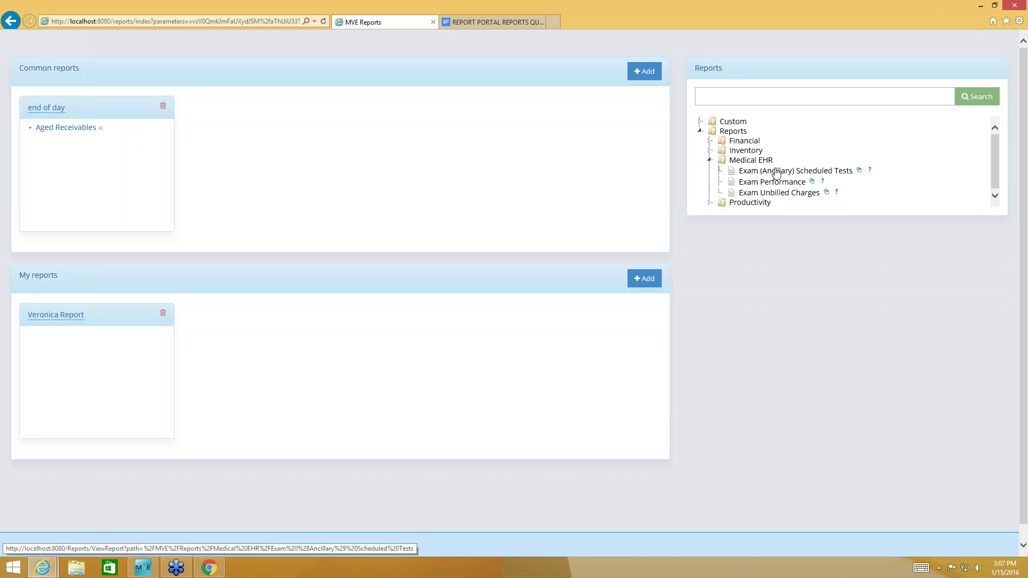
left_click(727, 163)
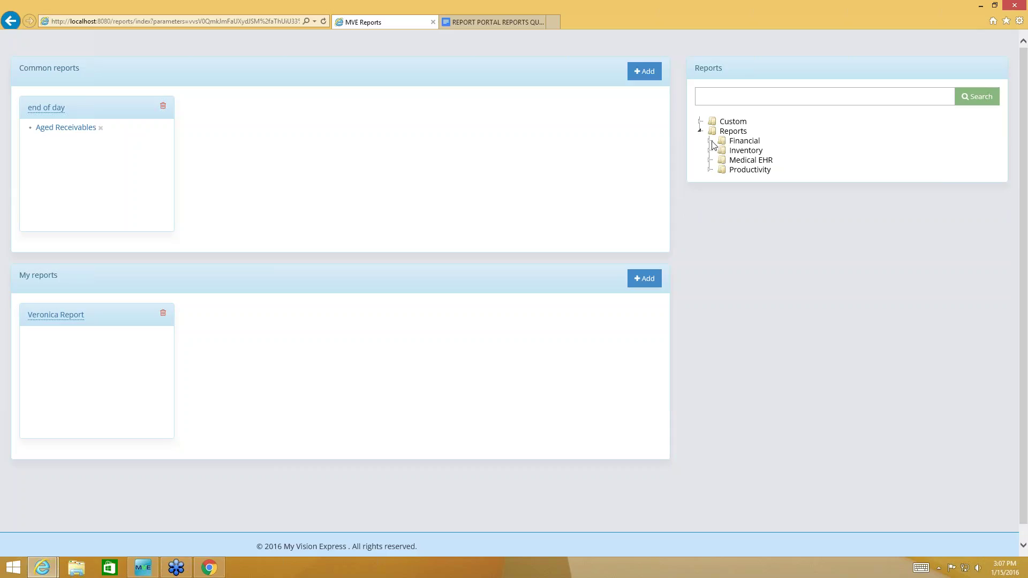
left_click(710, 142)
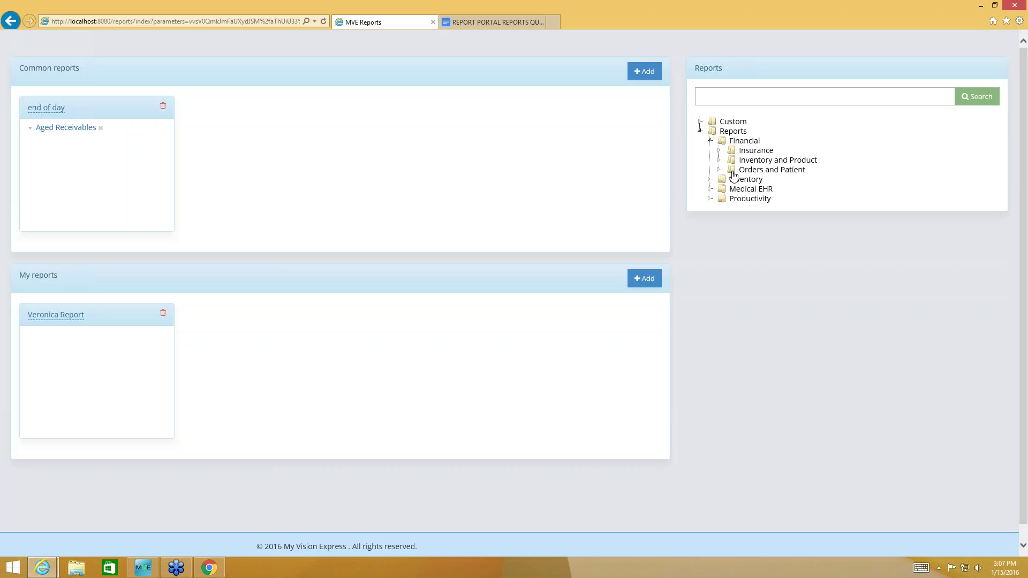
left_click(720, 152)
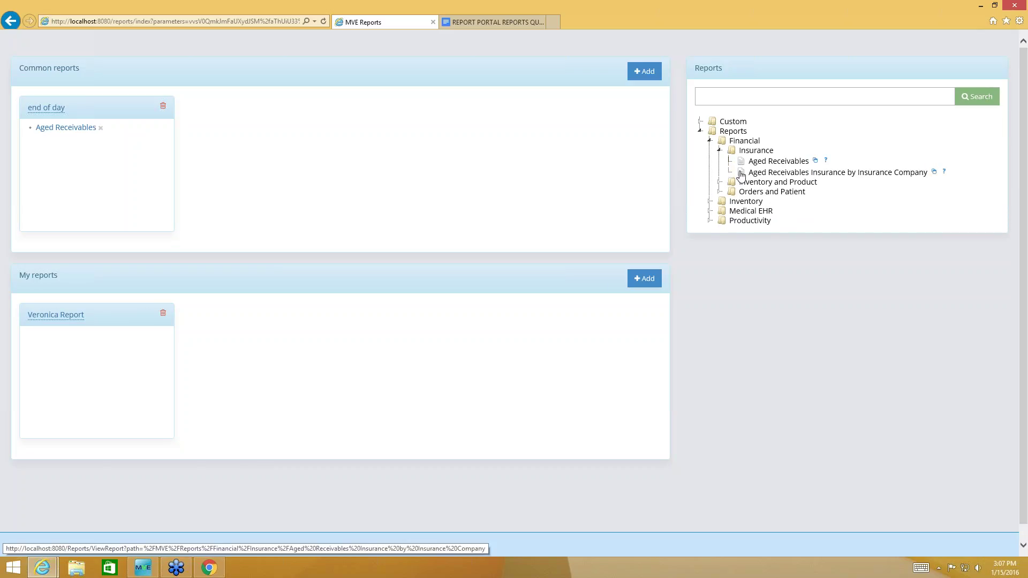
left_click(721, 152)
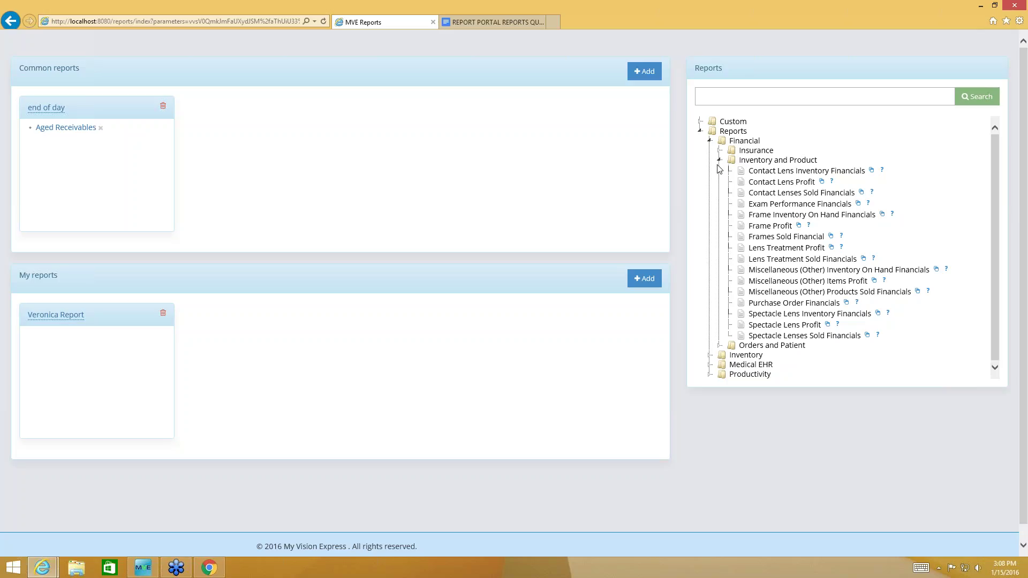
left_click(720, 161)
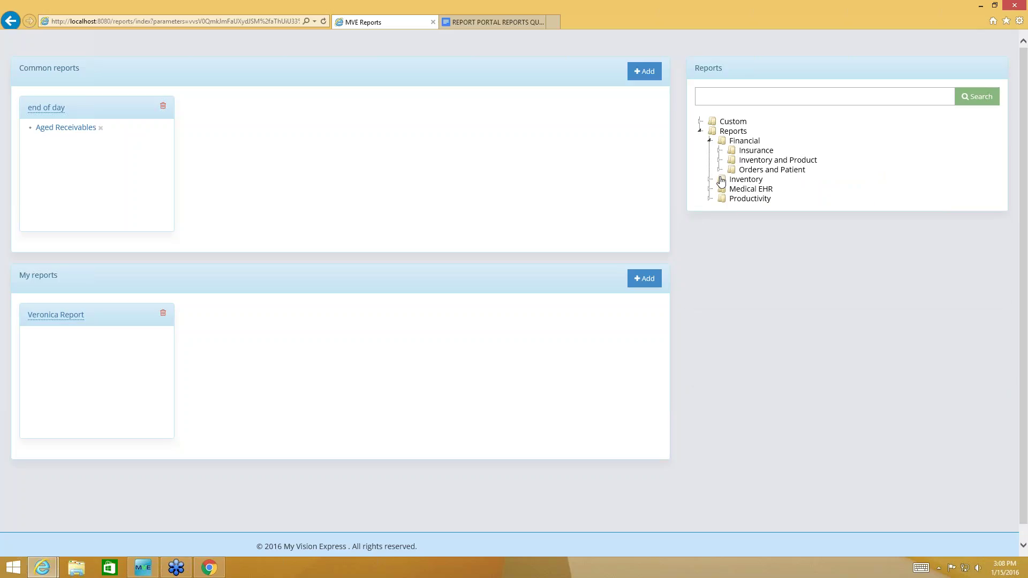
Look up the Payments report under Orders & Patient in the Quick Reference Guide's financial reports.
left_click(497, 24)
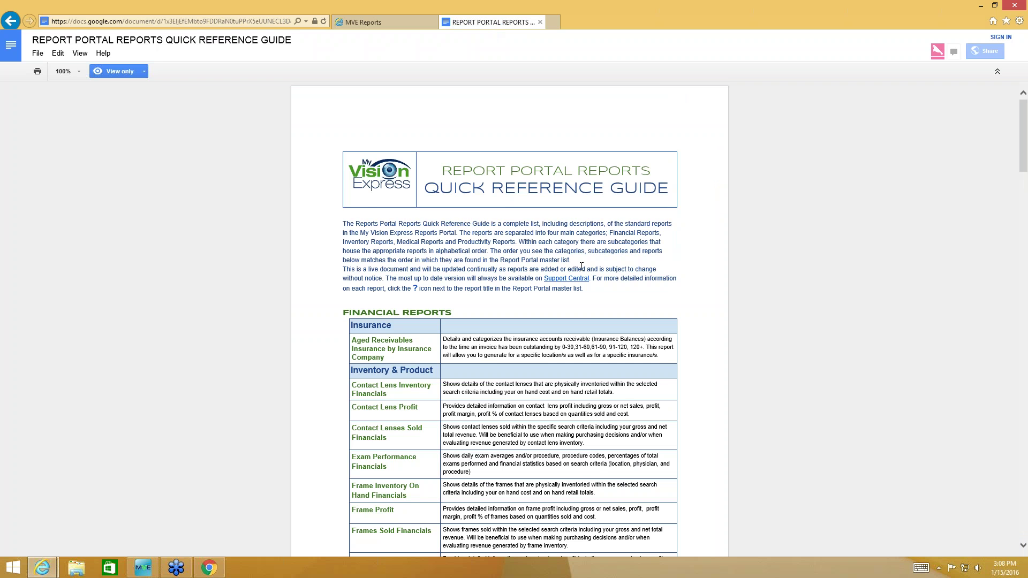
scroll(658, 261, "down", 10)
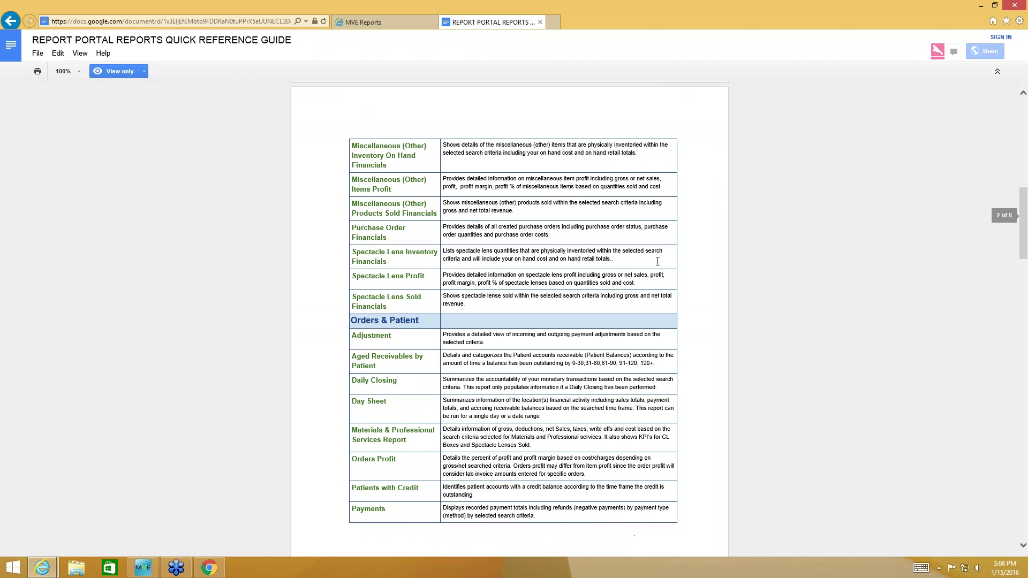
scroll(658, 261, "down", 8)
scroll(654, 261, "up", 4)
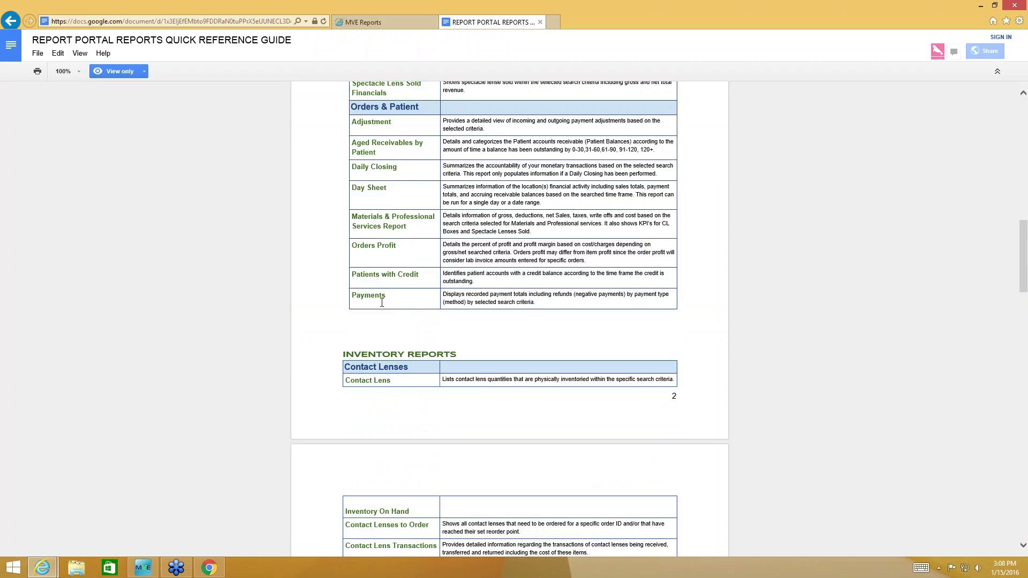
Return to MVE Reports and search the report list for "payments".
left_click(387, 24)
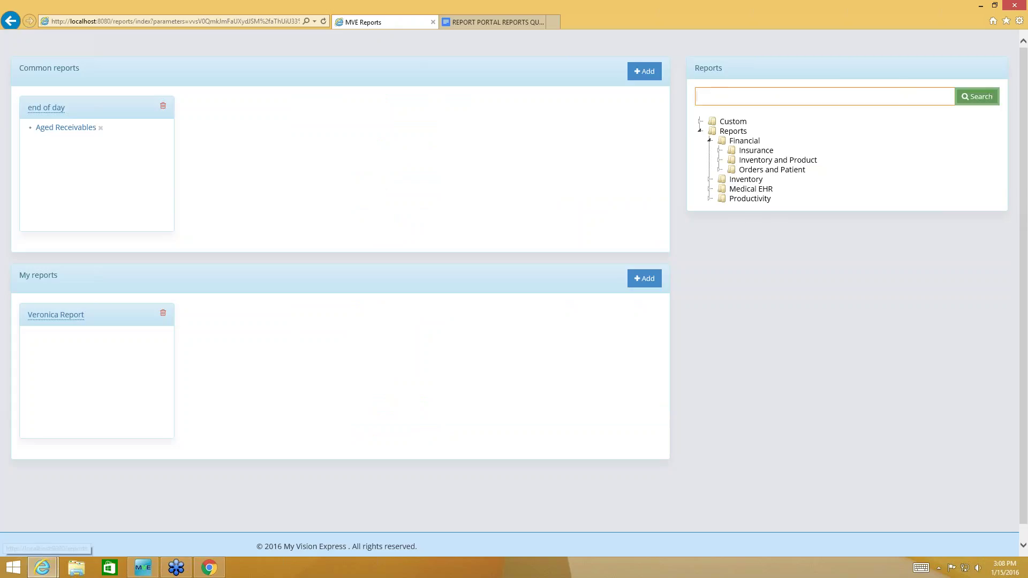
type("p")
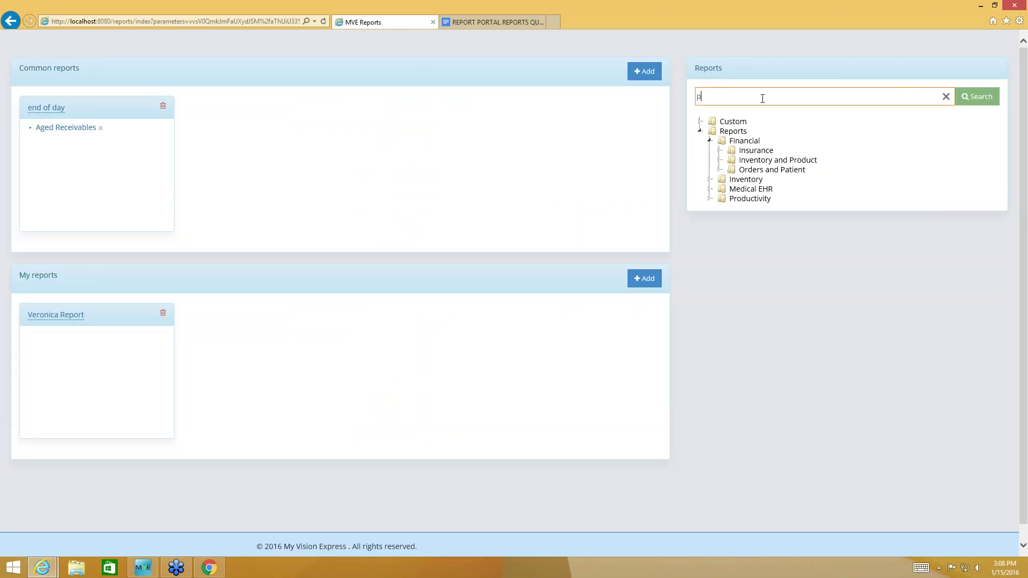
type("ayments")
left_click(964, 99)
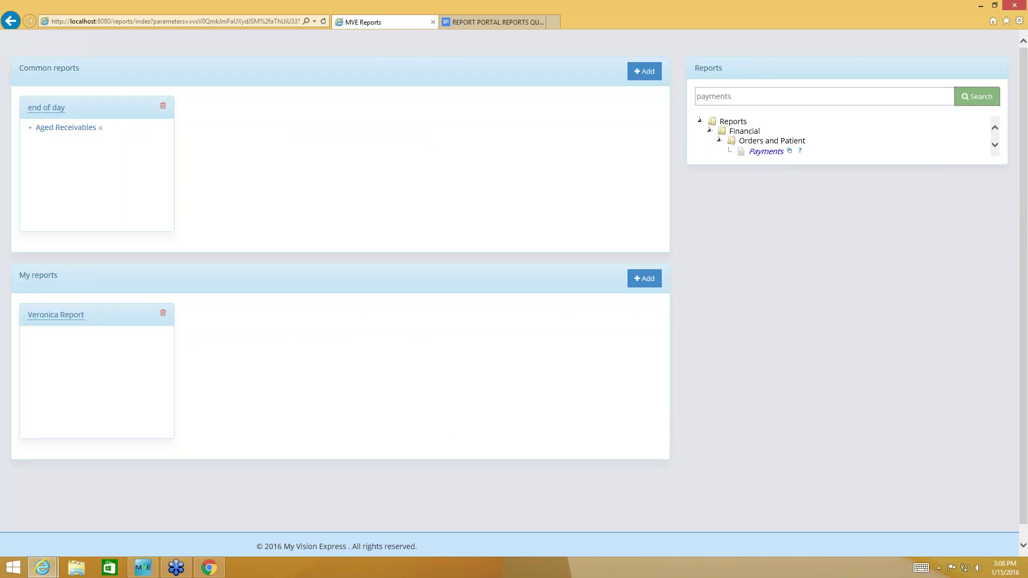
left_click(752, 95)
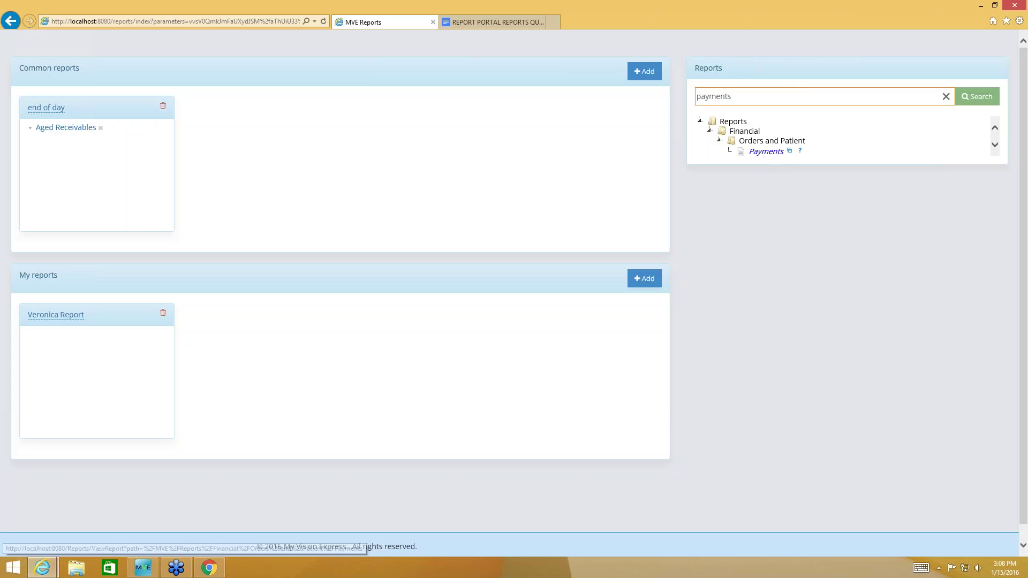
Open the Payments report's help document and review its description, search parameters, report fields and related reports.
left_click(800, 154)
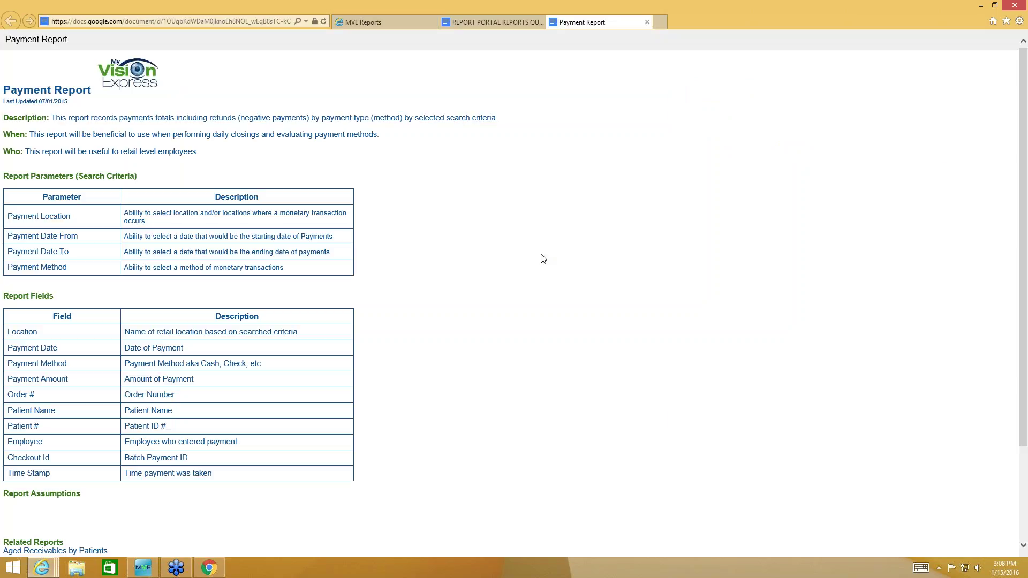
scroll(543, 258, "down", 2)
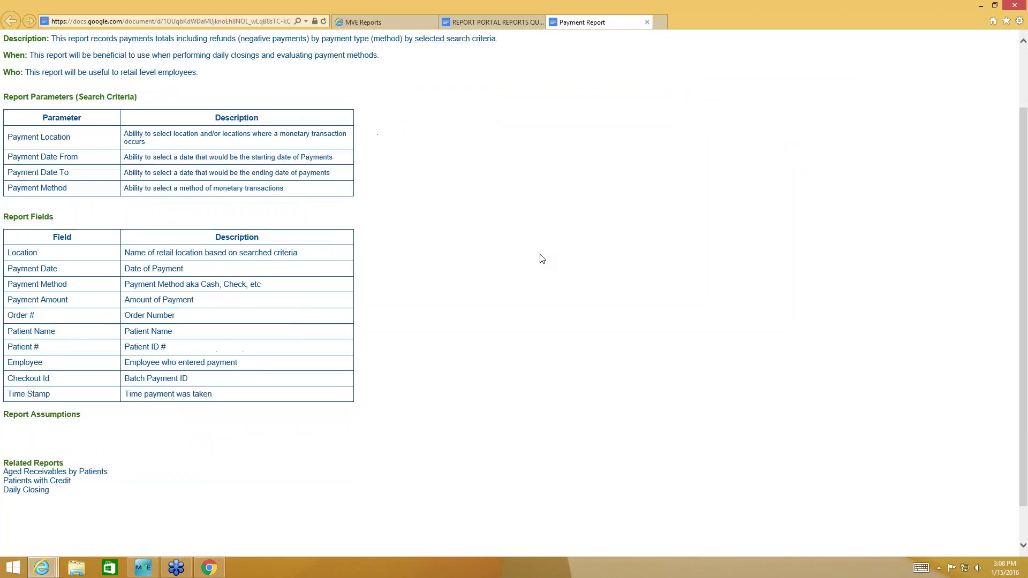
scroll(542, 259, "up", 2)
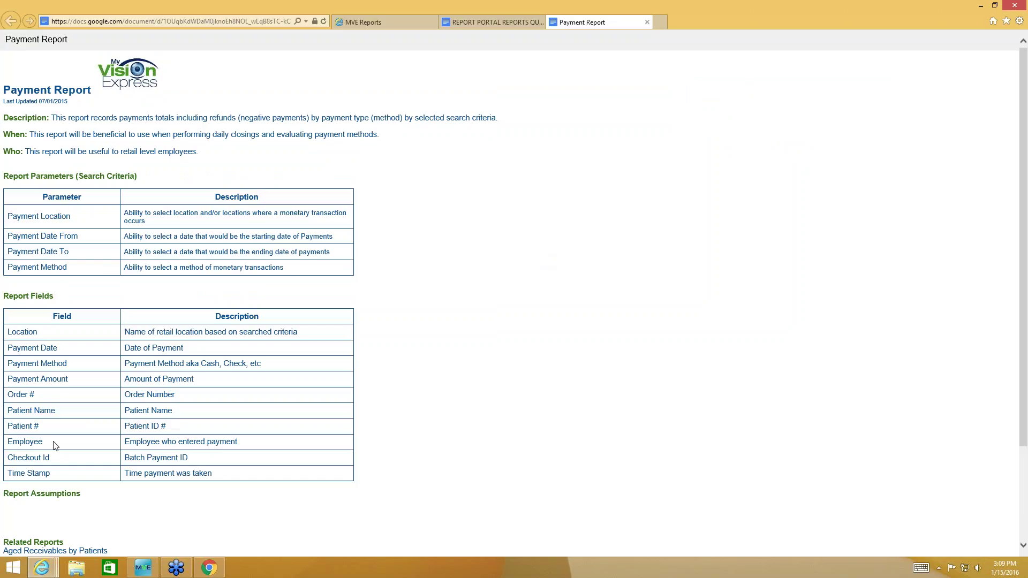
scroll(111, 507, "down", 3)
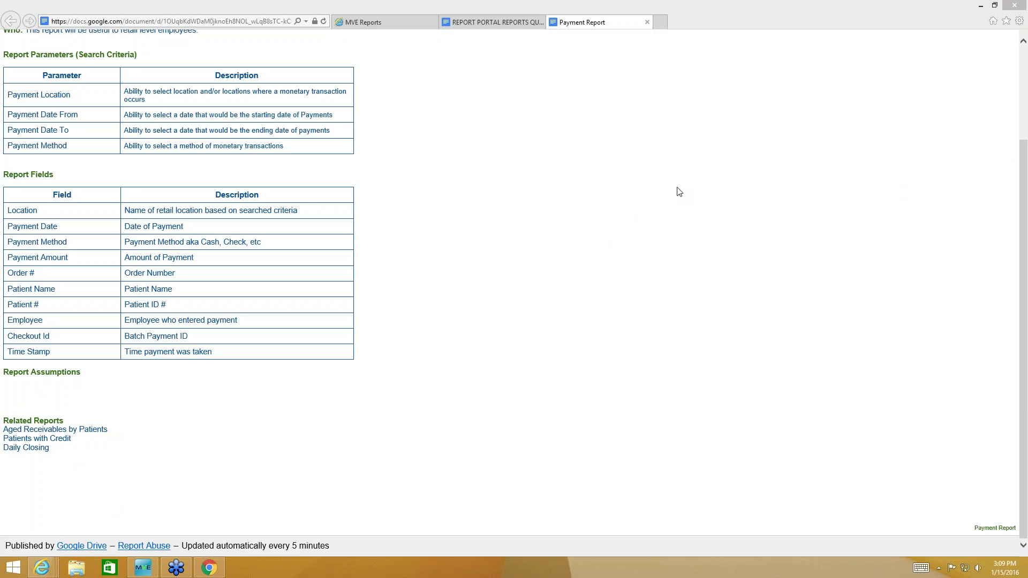
Return from the Payment Report document to MVE Reports and clear the report search text.
left_click(672, 236)
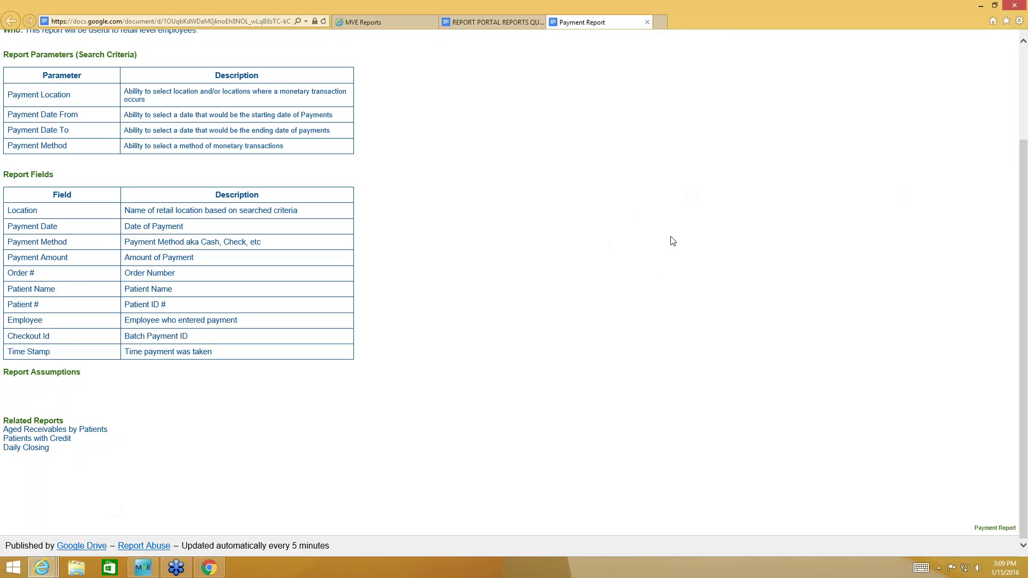
scroll(654, 268, "up", 3)
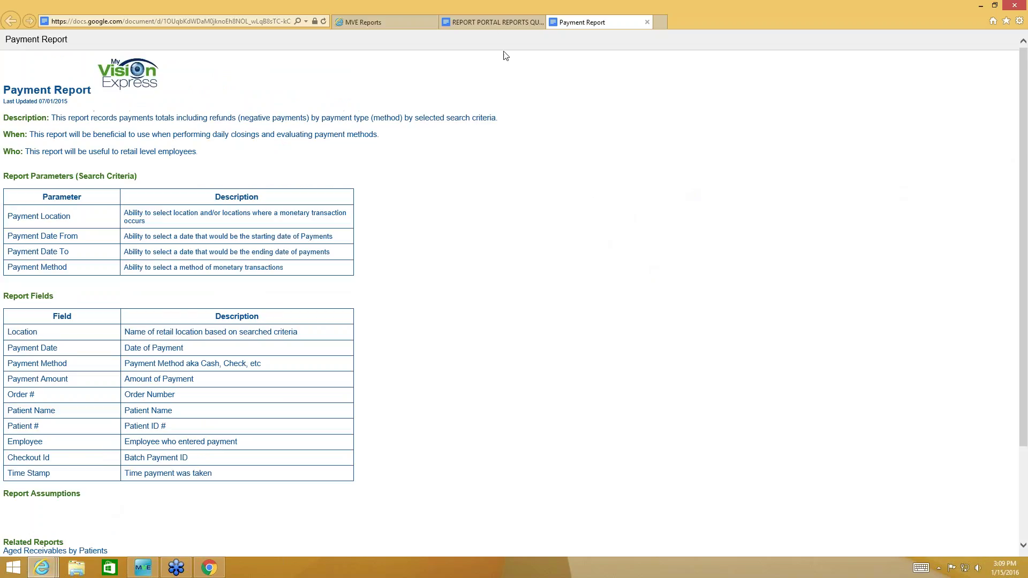
left_click(396, 22)
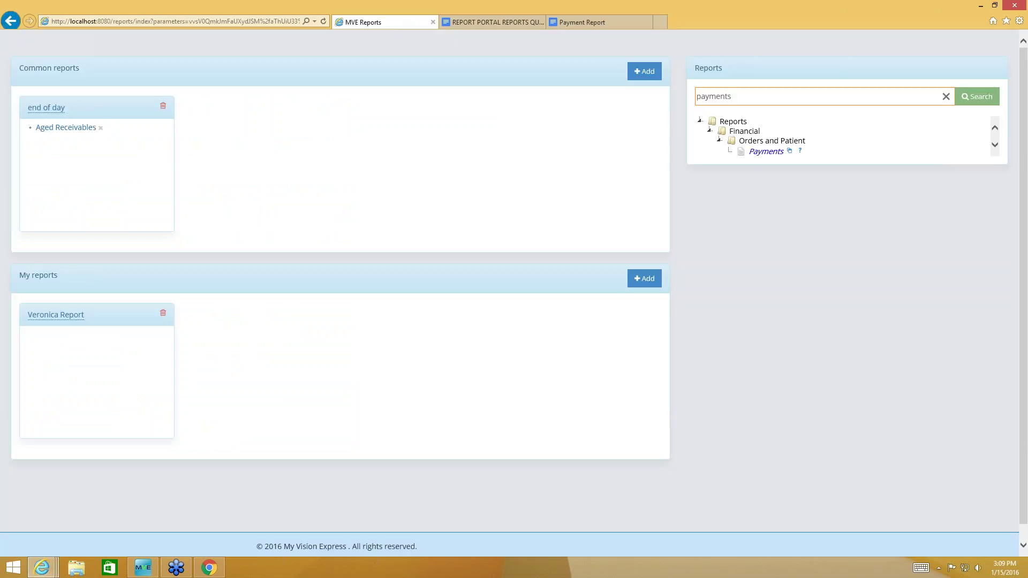
key("BackSpace")
Delete the end of day group from Common reports and the existing group from My reports.
left_click(163, 106)
left_click(601, 126)
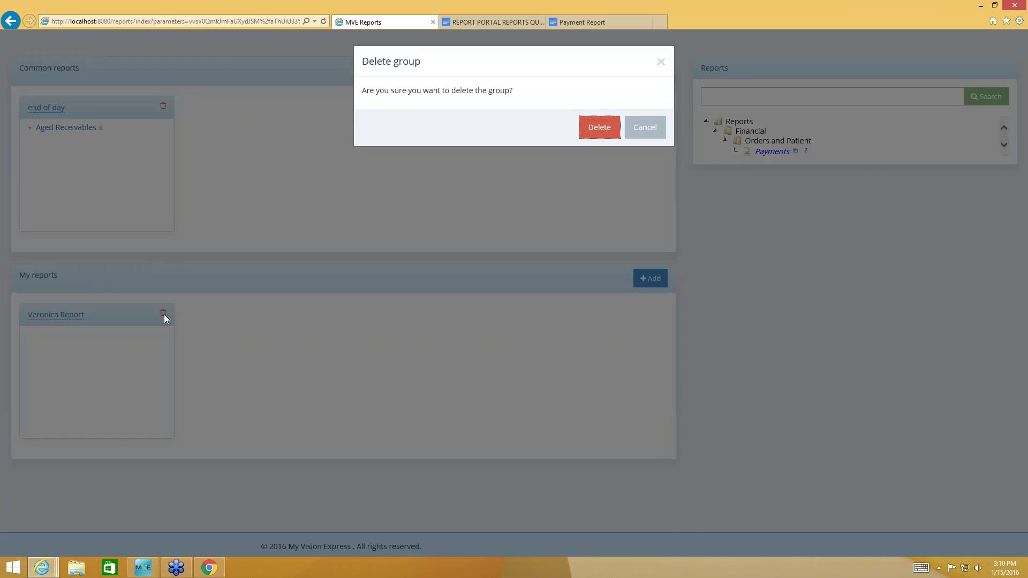
left_click(587, 128)
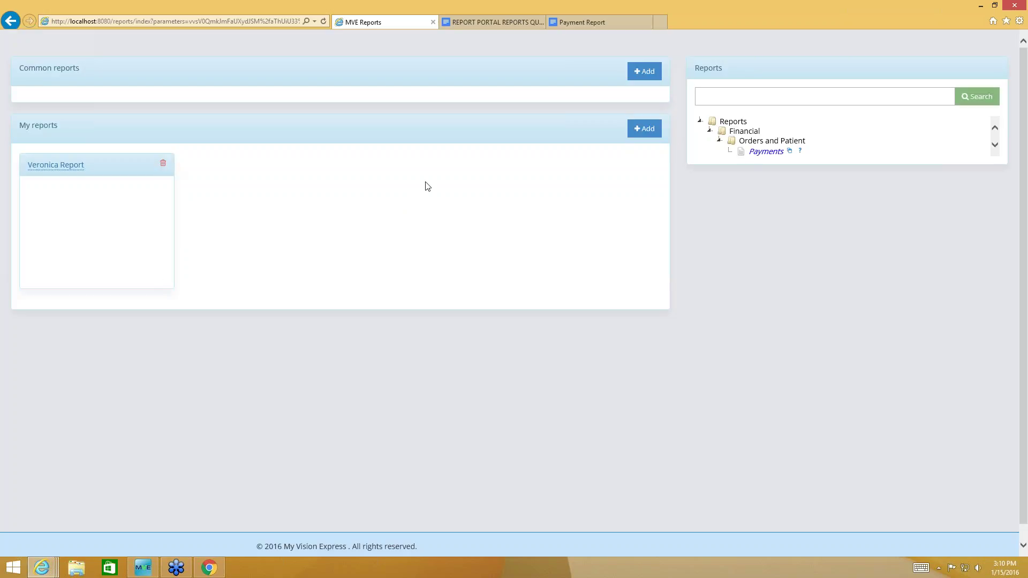
left_click(161, 164)
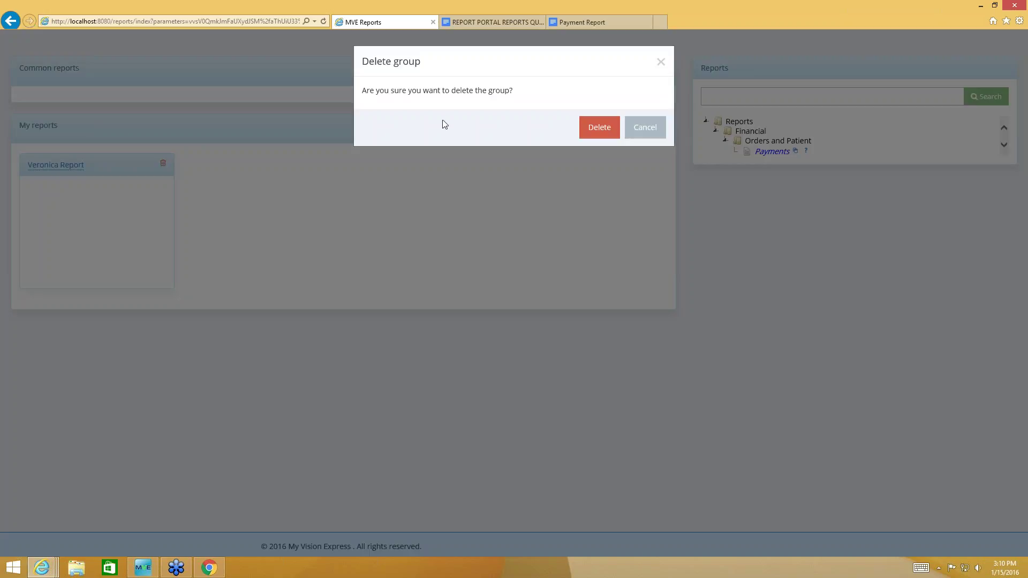
left_click(595, 128)
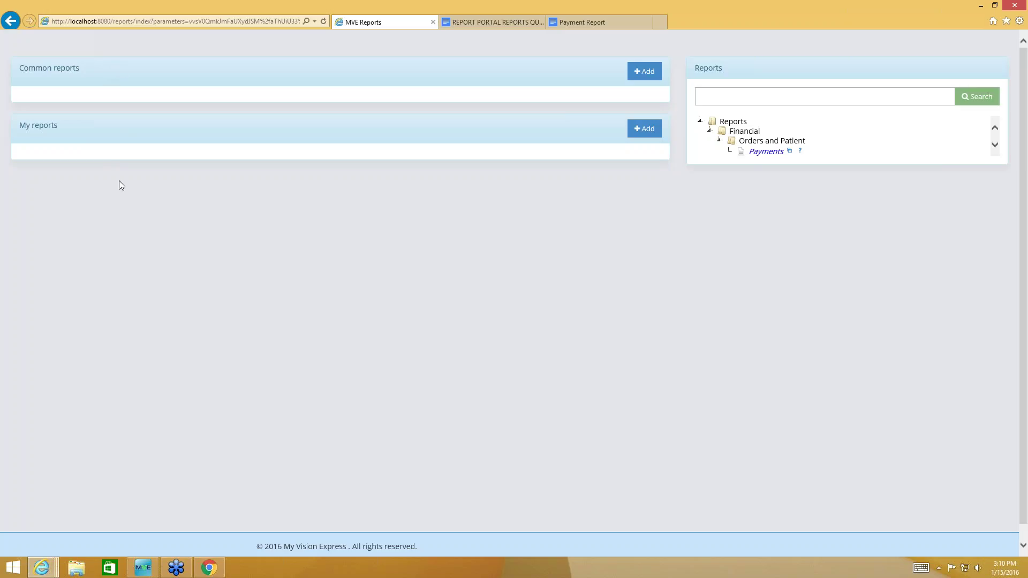
Create a group named "End of Day Reports" under Common reports.
left_click(644, 71)
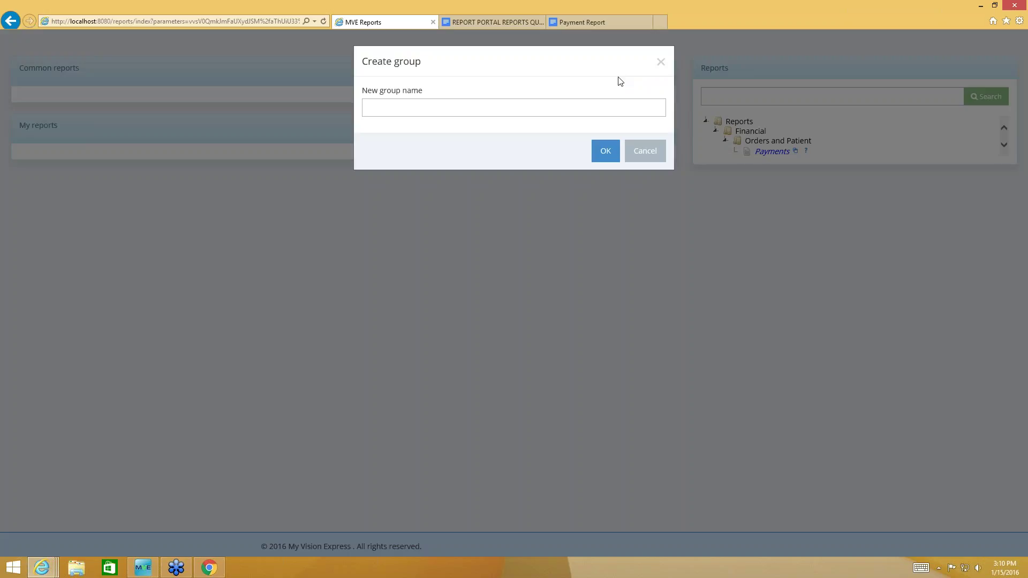
left_click(385, 107)
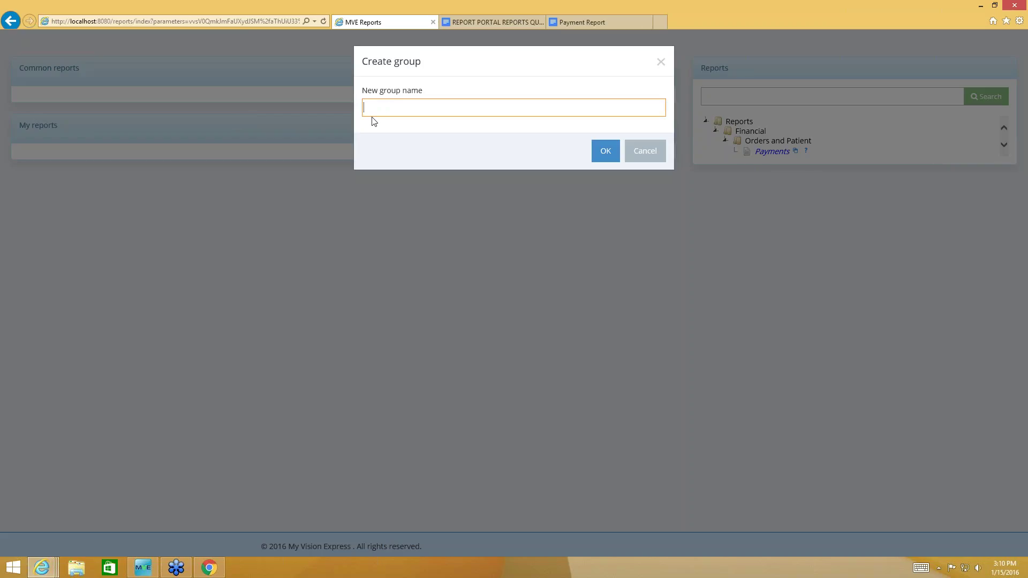
type("End of Day Reports")
left_click(604, 152)
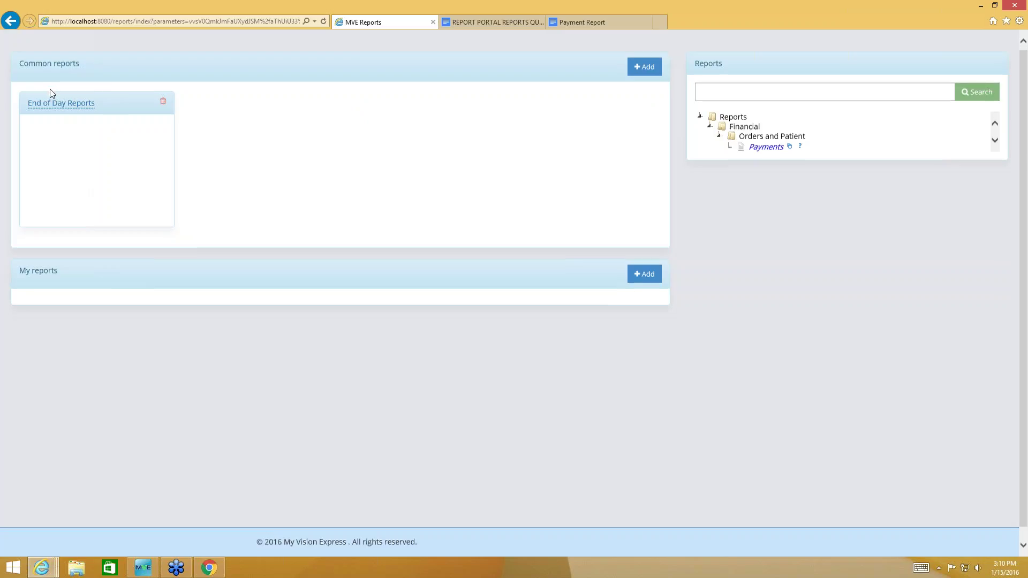
scroll(52, 94, "down", 2)
scroll(52, 94, "up", 2)
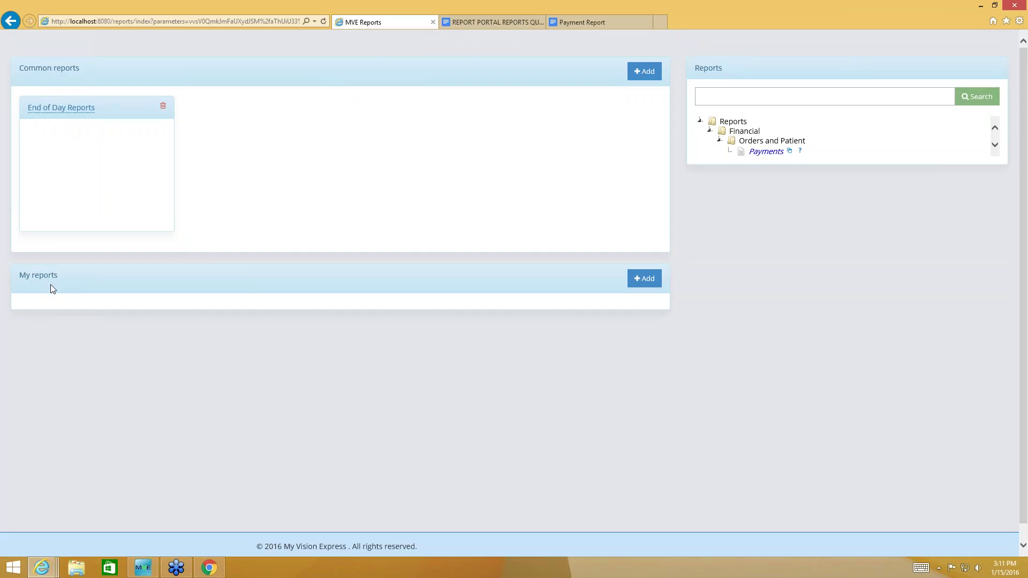
Create a group named "Billing Dept" under My reports.
left_click(646, 281)
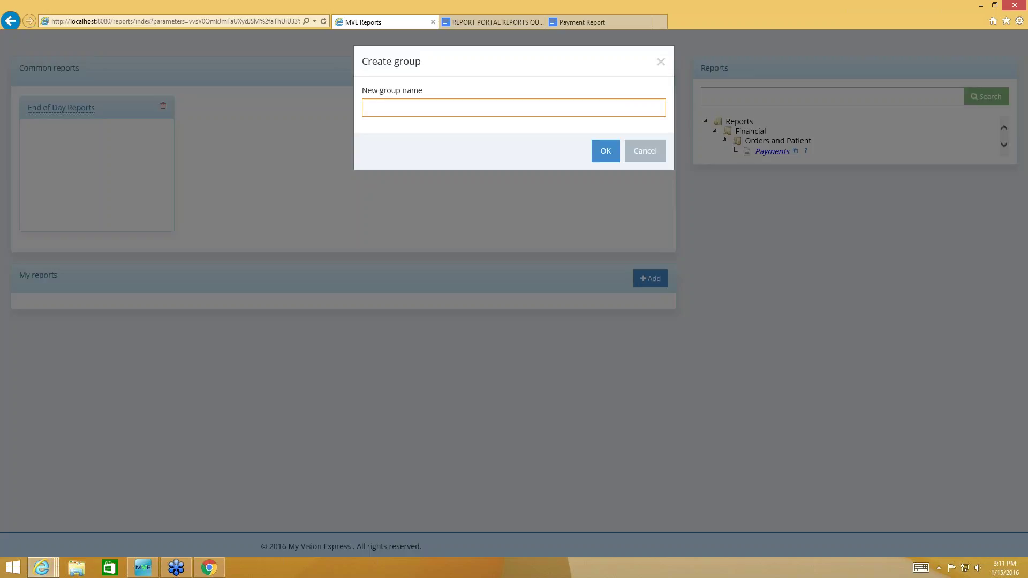
type("Billing Dept")
left_click(596, 157)
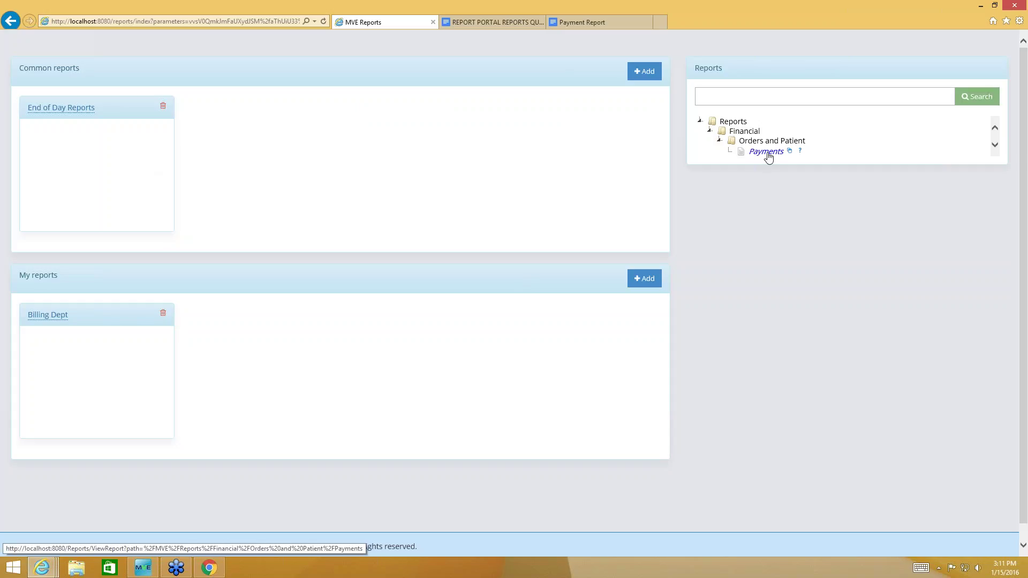
Add the Payments report to the End of Day Reports group, and search for "day sheet" to add the Day Sheet report as well.
left_click_drag(767, 155, 40, 141)
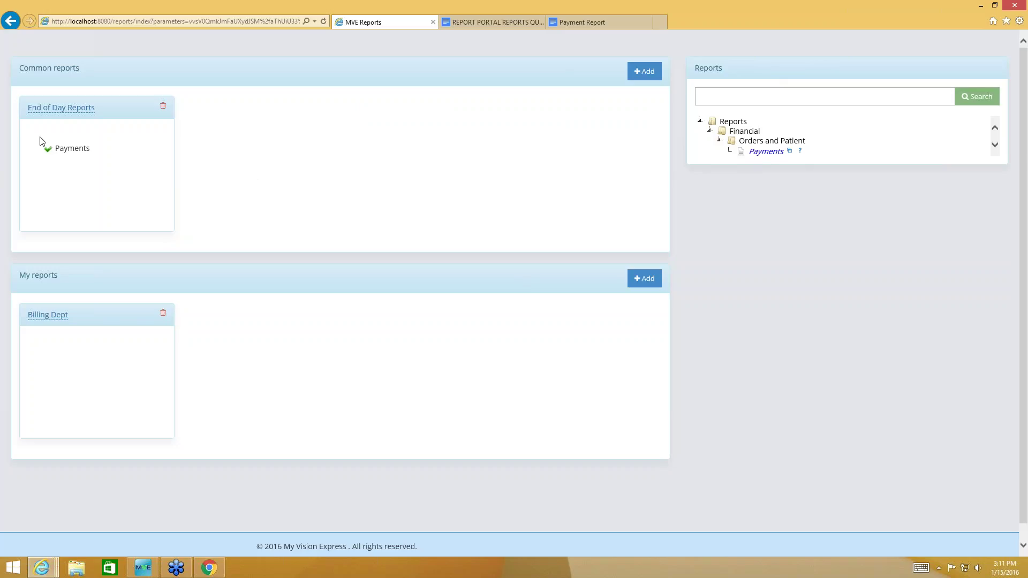
left_click_drag(40, 141, 42, 141)
left_click(715, 99)
type("aged")
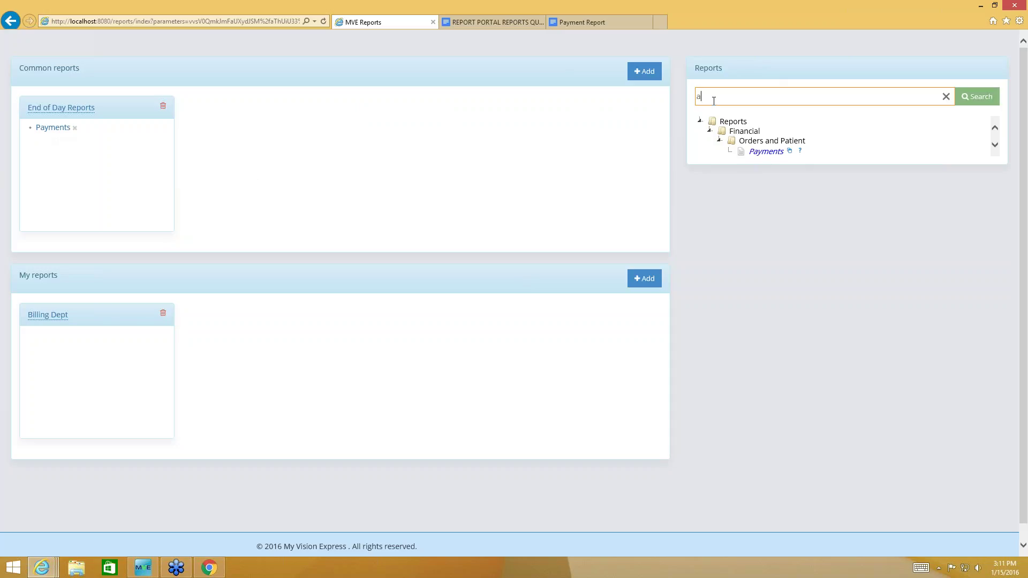
key("BackSpace")
key("BackSpace")
key("BackSpace")
key("BackSpace")
type("day sheet")
key("Return")
left_click_drag(767, 152, 36, 144)
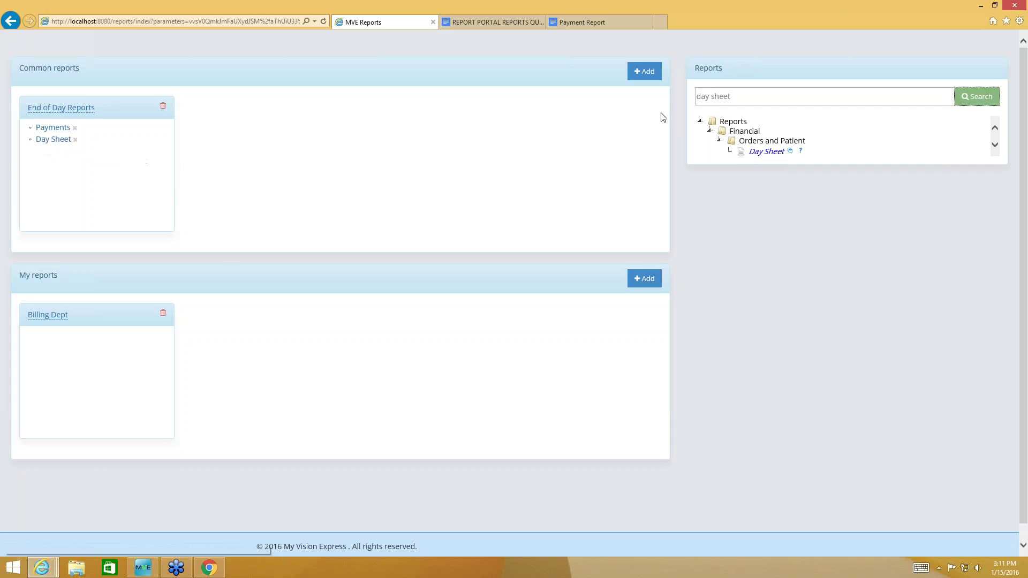
Search for "orders by employee" and add the Orders by Employee report to the End of Day Reports group.
triple_click(749, 99)
key("BackSpace")
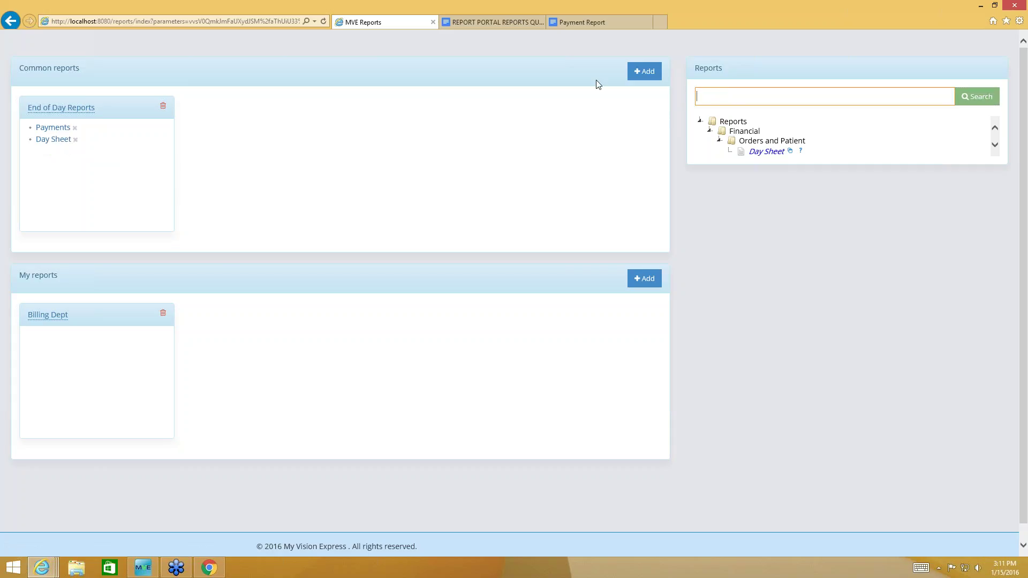
type("orders by employee")
key("Return")
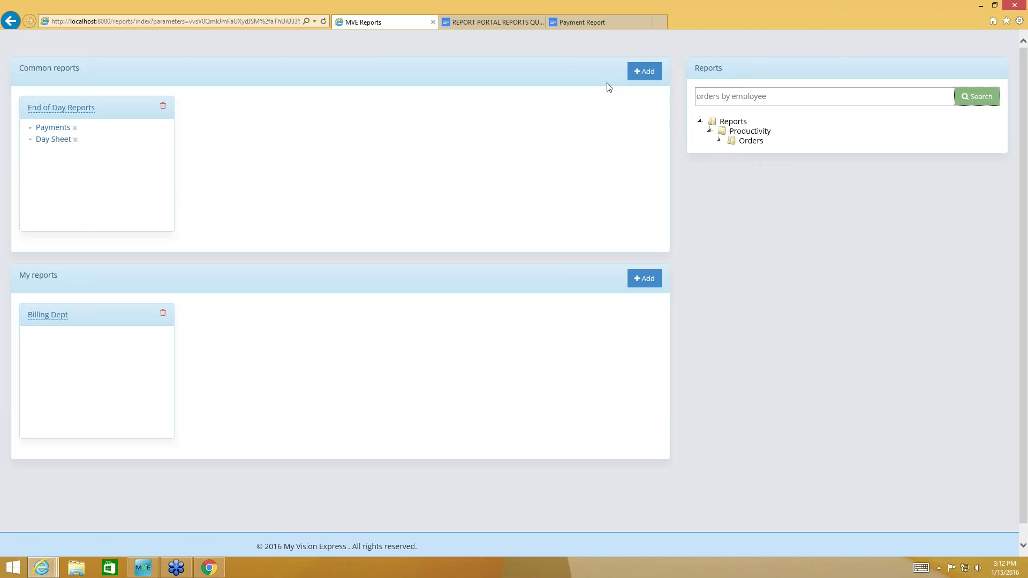
left_click_drag(752, 156, 58, 156)
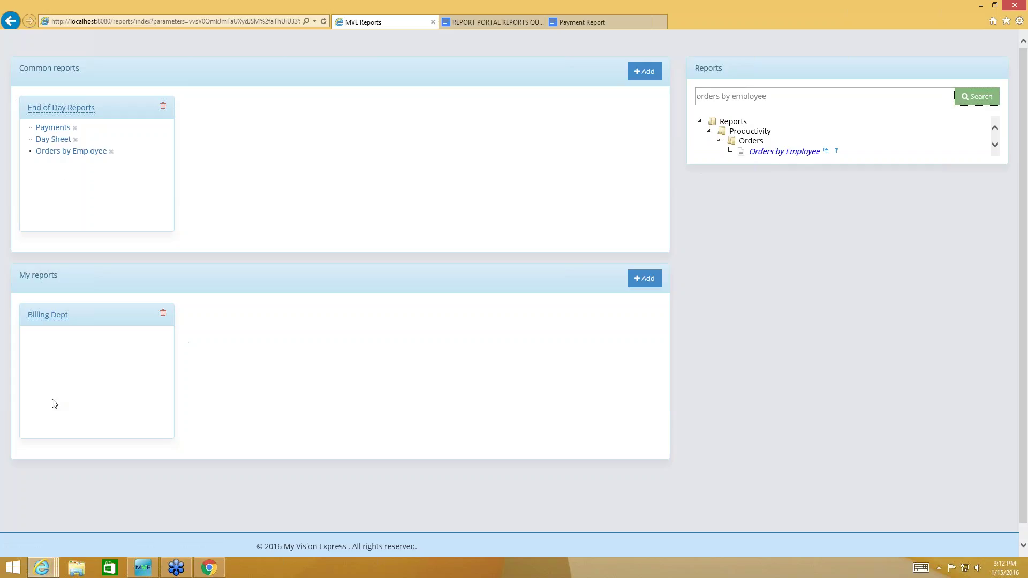
Clear the "orders by employee" term from the report search, leaving the search text empty.
left_click_drag(772, 96, 691, 106)
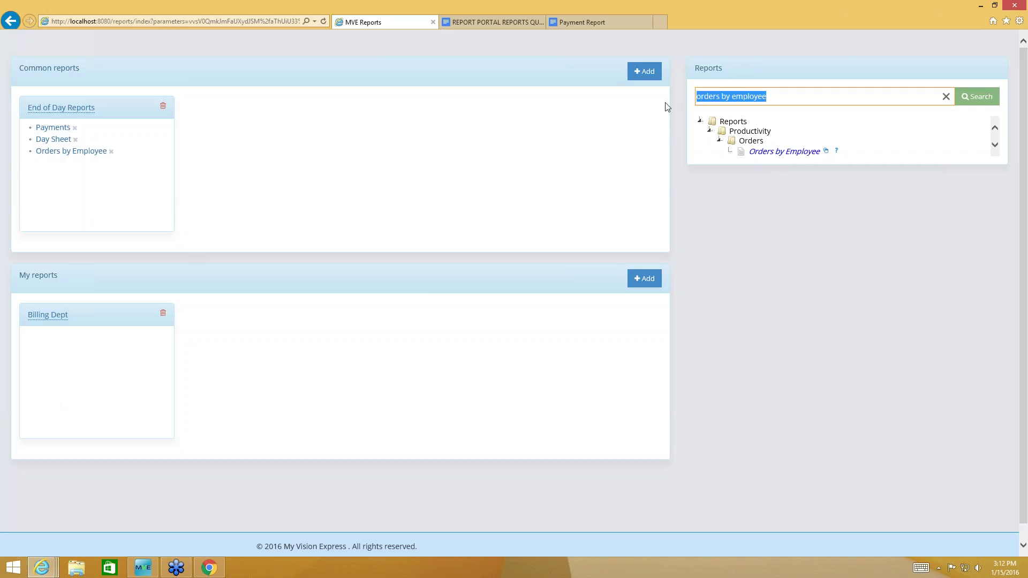
key("BackSpace")
type("AGED")
key("BackSpace")
key("BackSpace")
key("BackSpace")
key("BackSpace")
type("aged")
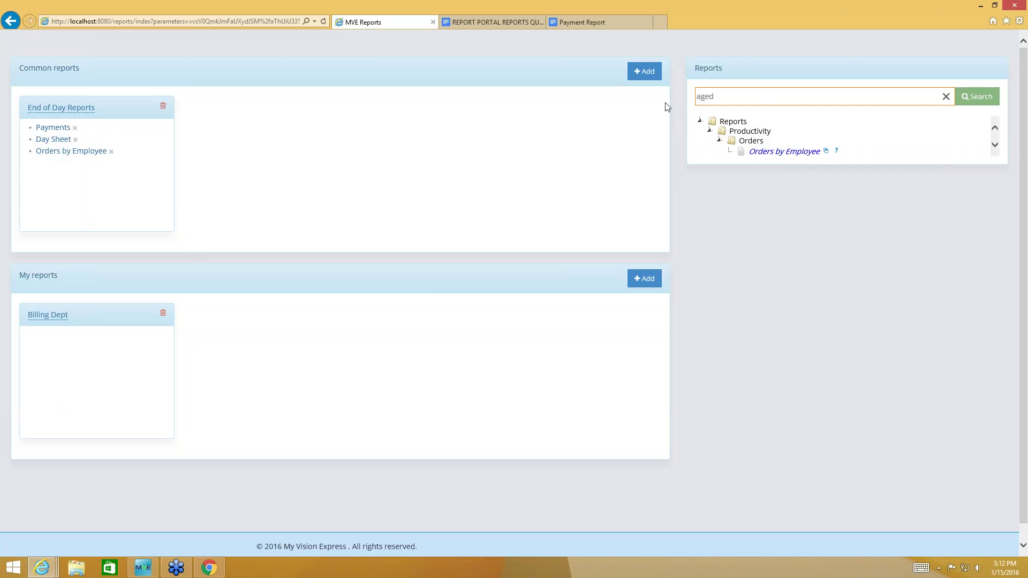
key("BackSpace")
key("BackSpace")
key("BackSpace")
key("BackSpace")
key("BackSpace")
Restore the full report list and add Financial > Insurance's Aged Receivables Insurance by Insurance Company report to the Billing Dept group.
left_click(718, 139)
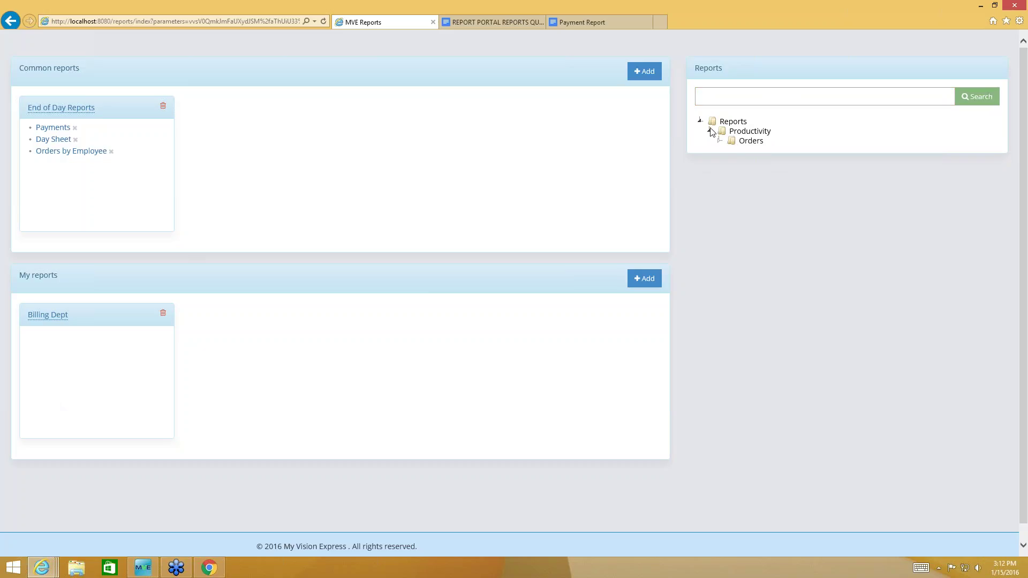
left_click(741, 100)
key("Return")
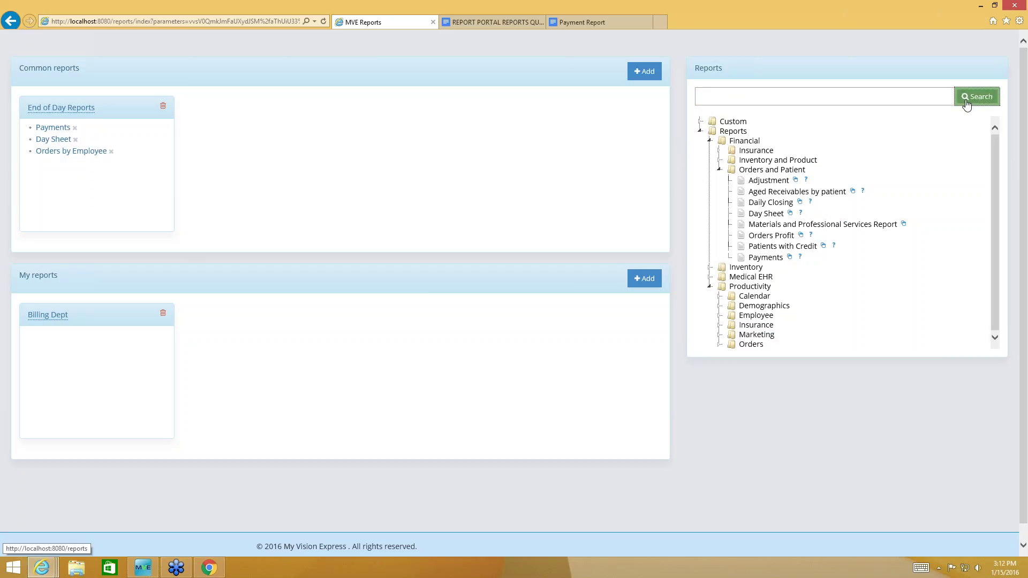
left_click(747, 154)
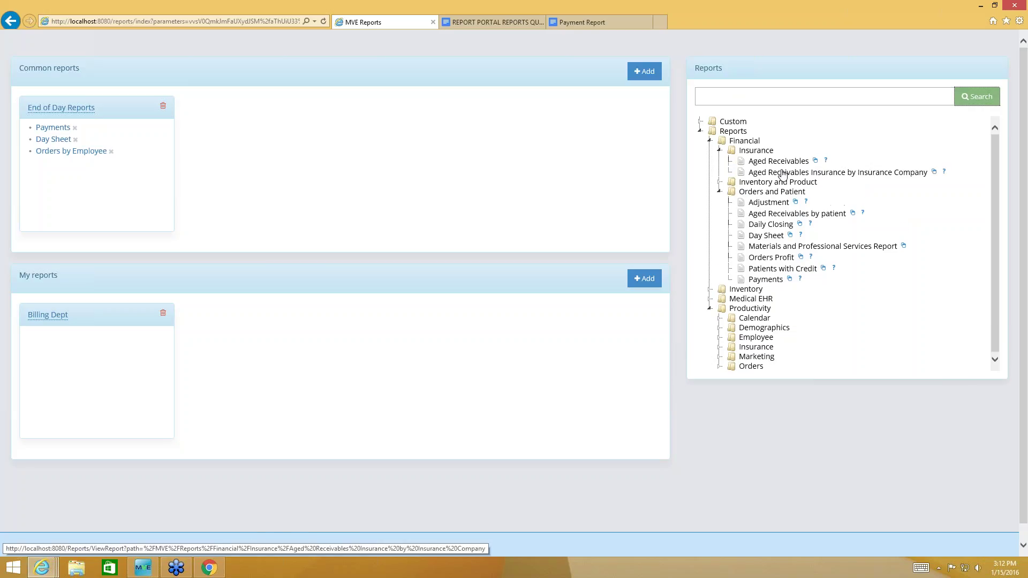
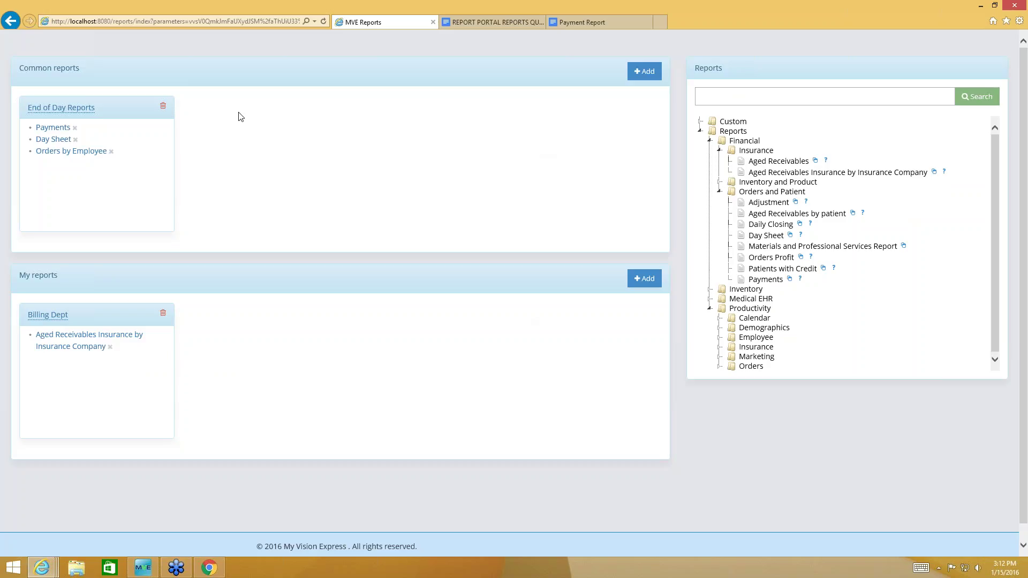
Create a group named "Test1" under Common reports.
left_click(644, 71)
left_click(473, 101)
type("Tesdt")
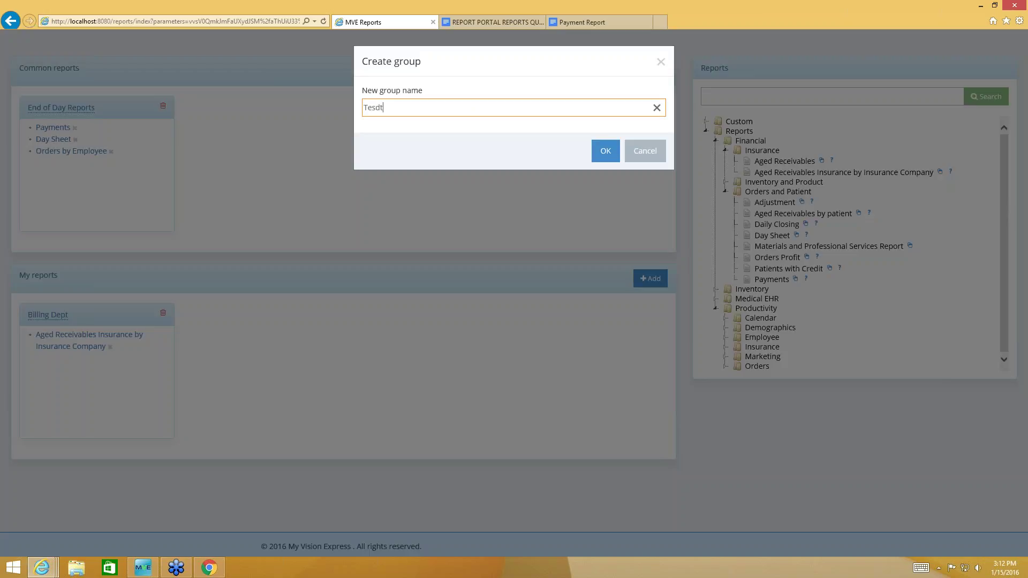
type("1")
left_click(606, 150)
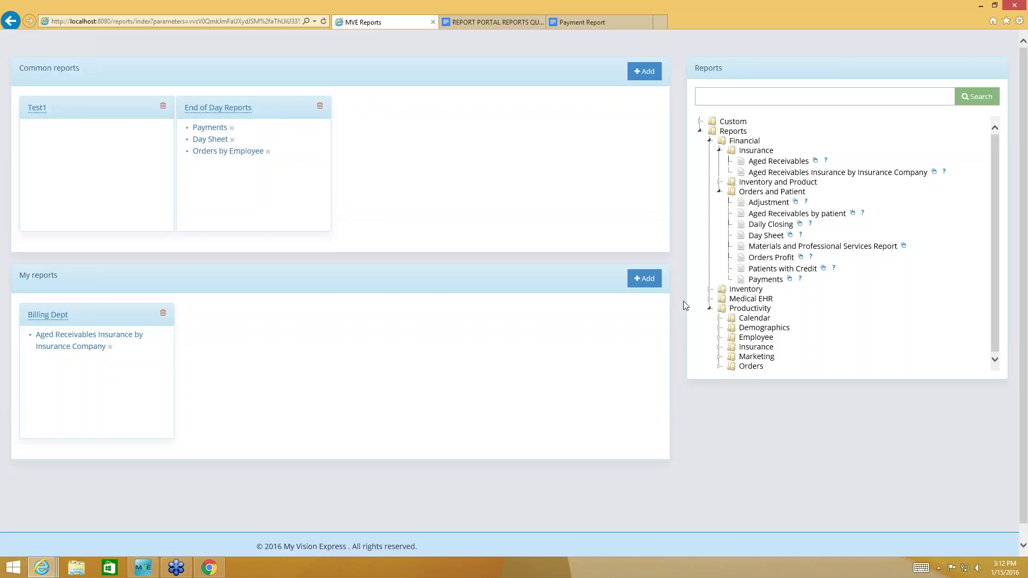
Create a group named "webinar catergory" under My reports.
left_click(644, 278)
left_click(410, 107)
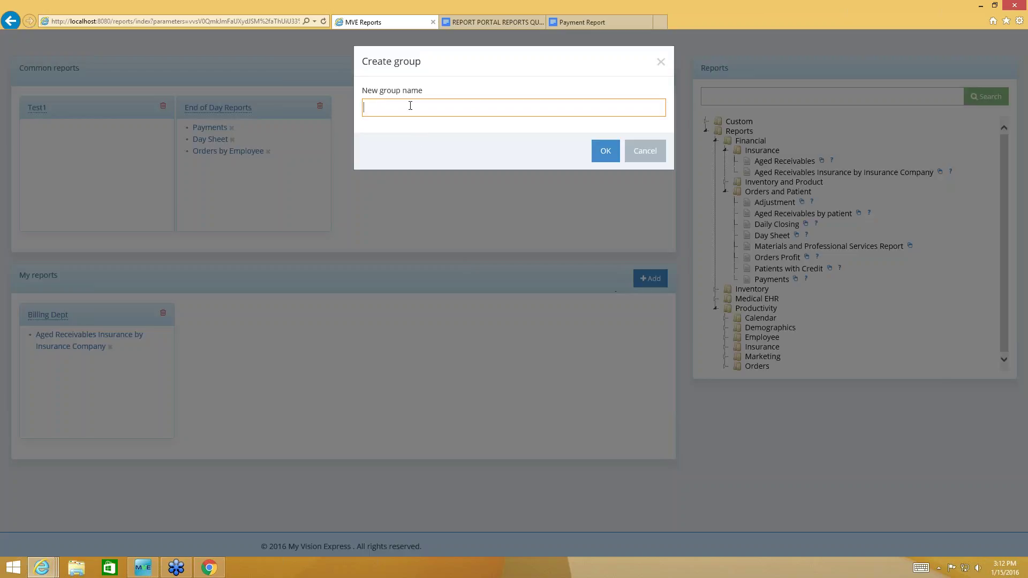
type("wen")
type("inar cate")
type("gory")
left_click(606, 151)
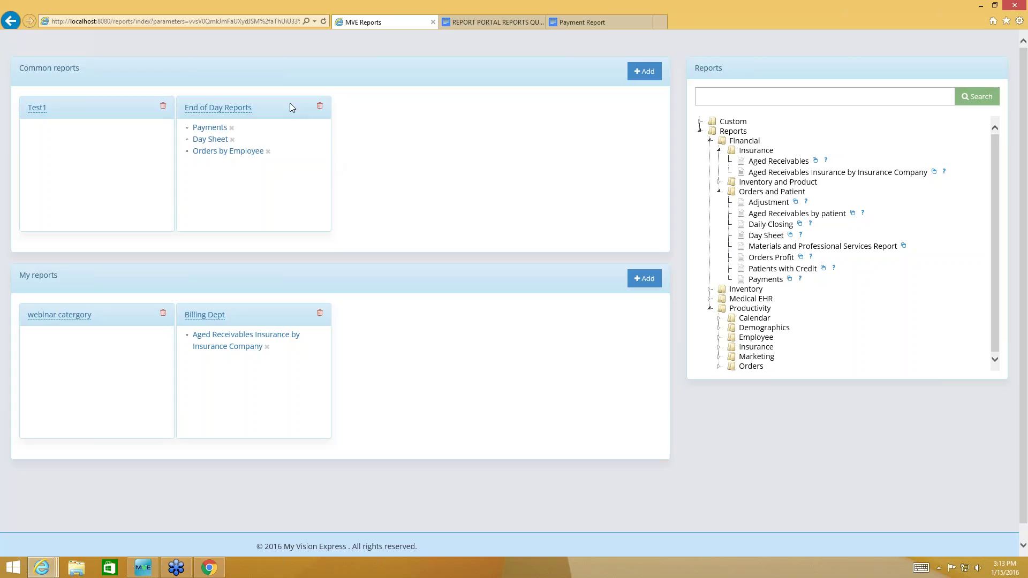
Move the End of Day Reports group ahead of Test1 and try to rename Test1 as "Test - 1".
left_click_drag(290, 106, 131, 101)
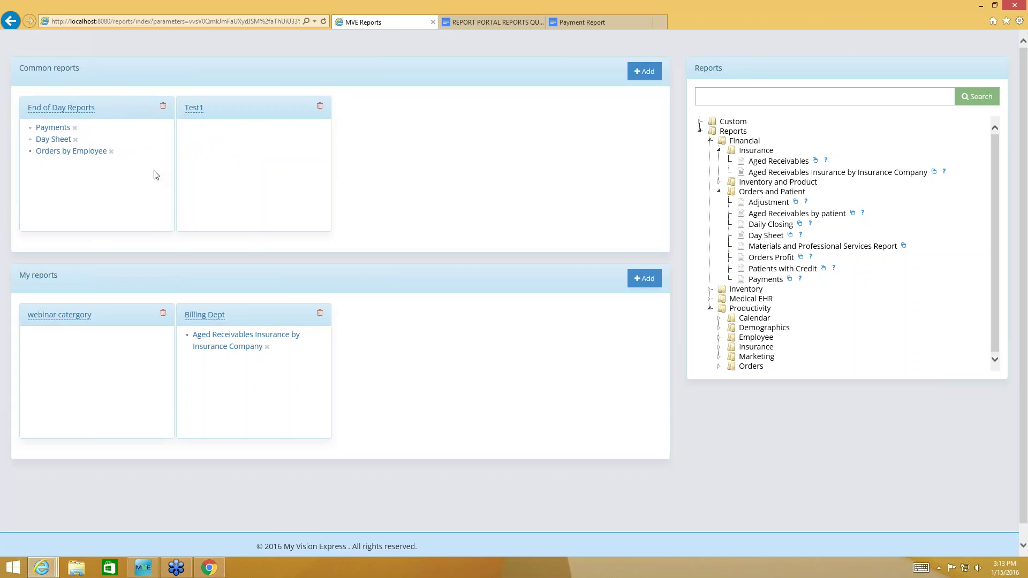
left_click(197, 111)
key("Left")
type("-")
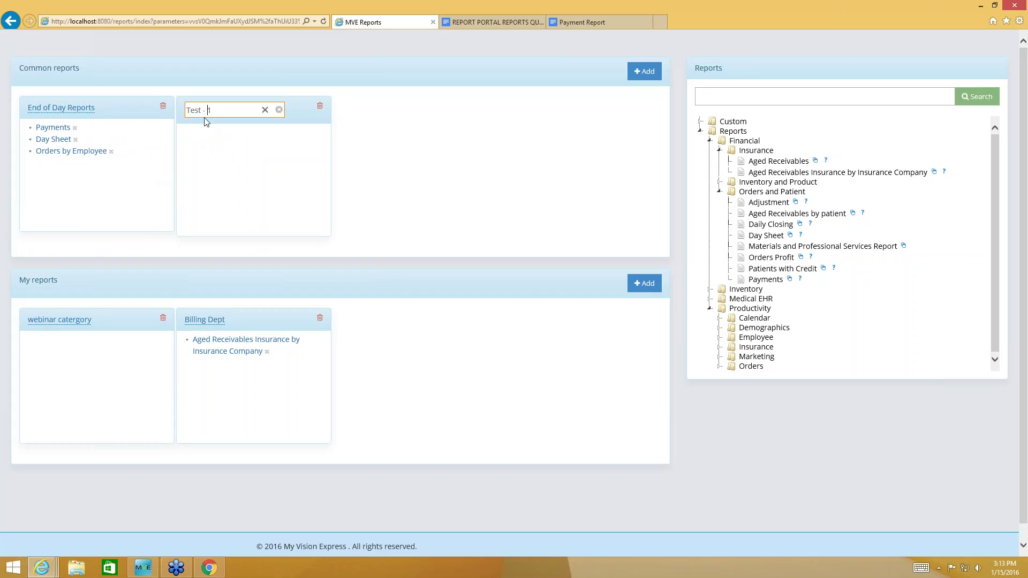
left_click(232, 167)
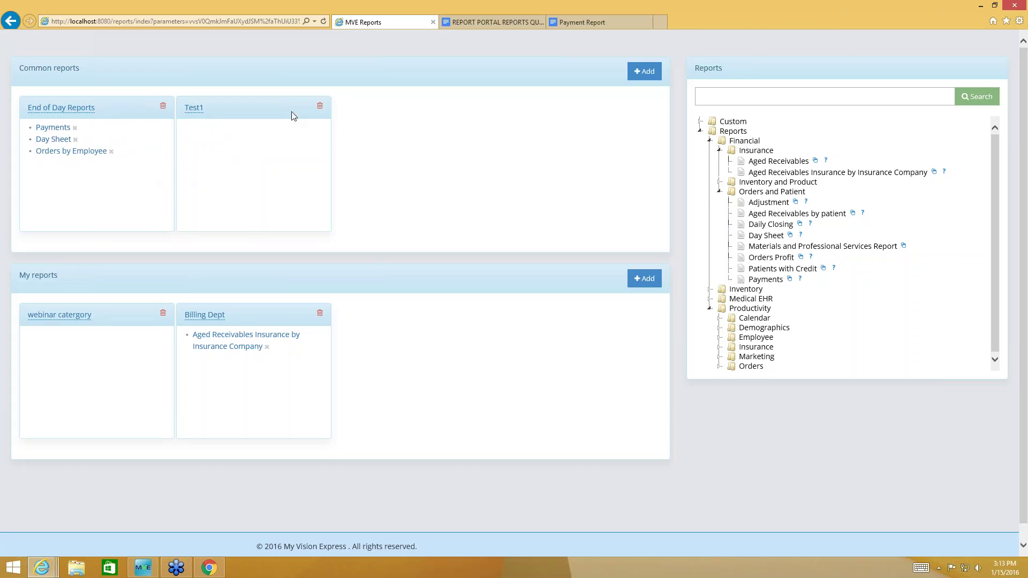
Delete the Test1 group from Common reports.
left_click(321, 107)
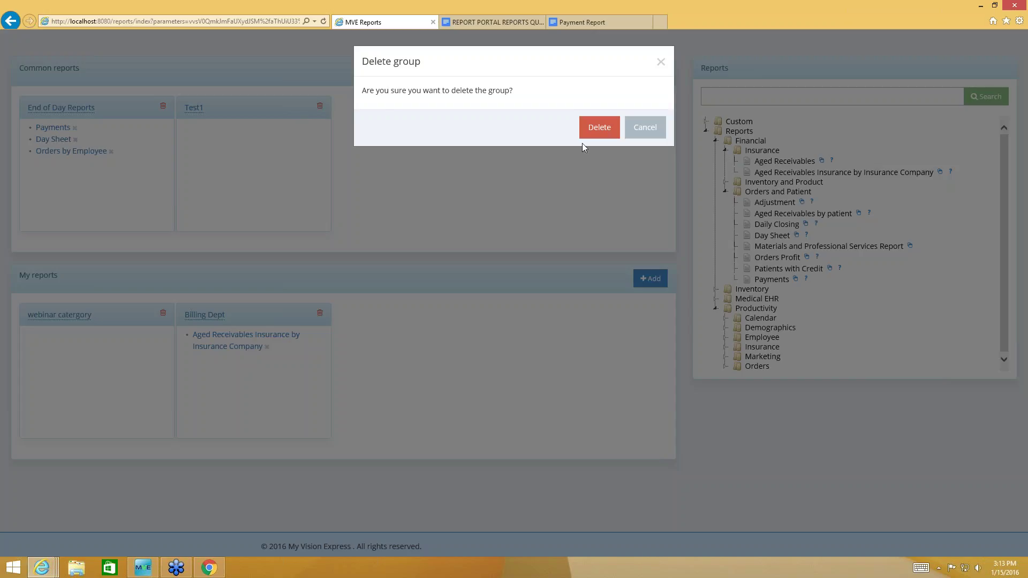
left_click(595, 128)
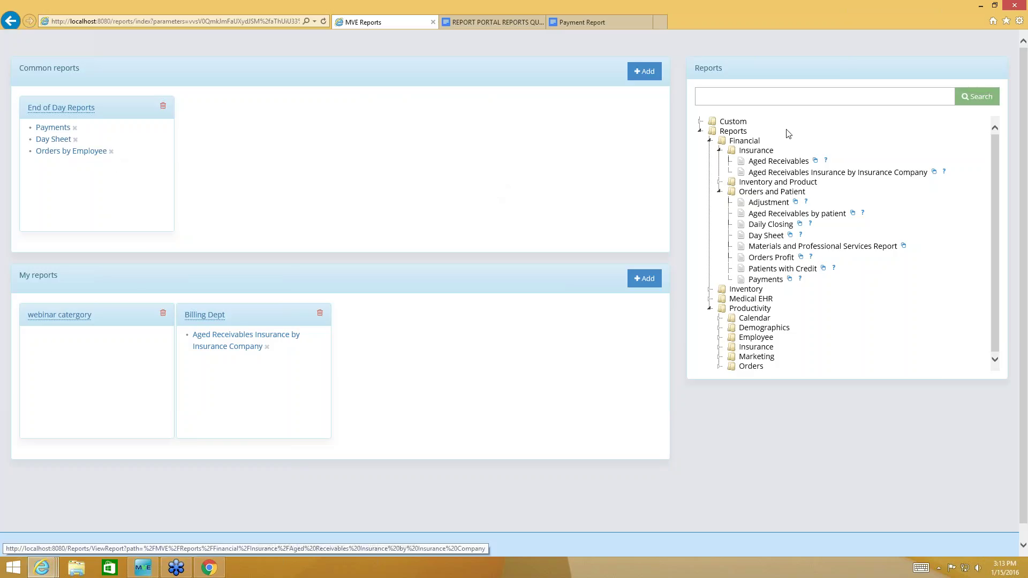
Add the Daily Closing report from Orders and Patient to the End of Day Reports group.
left_click_drag(775, 226, 54, 161)
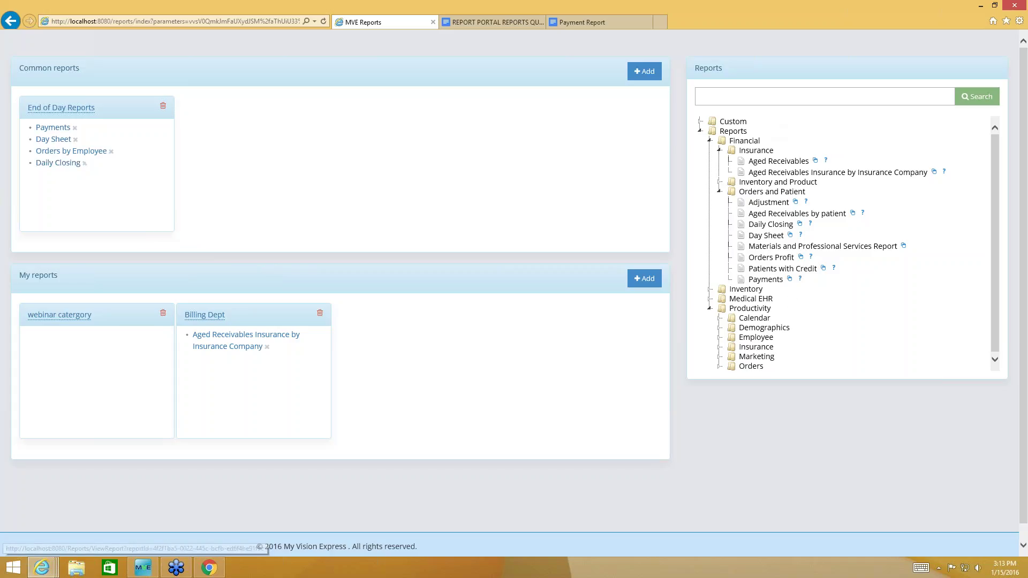
Add the Patients with Credit report to the End of Day Reports group and remove it again.
left_click_drag(776, 272, 42, 176)
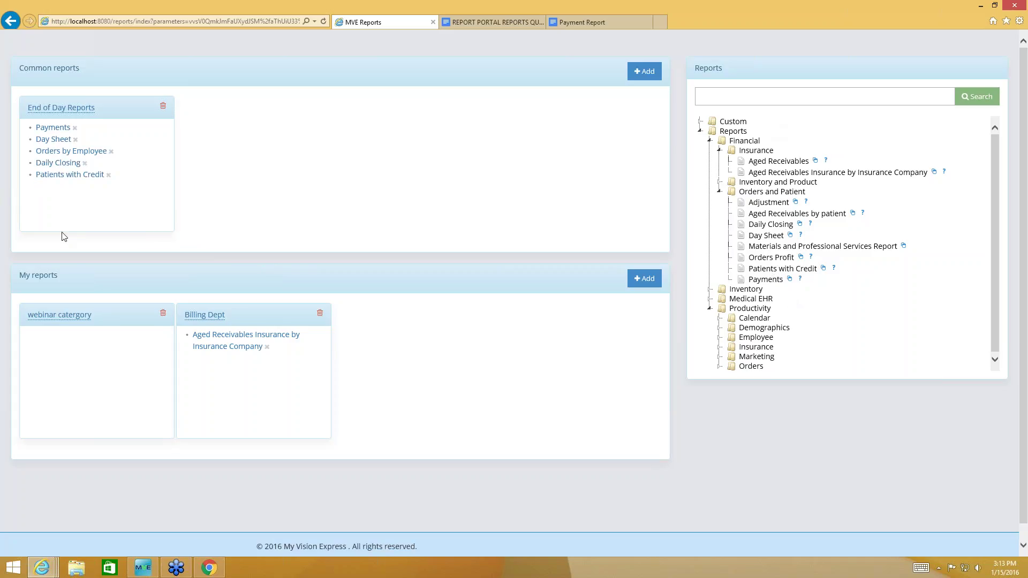
left_click(108, 175)
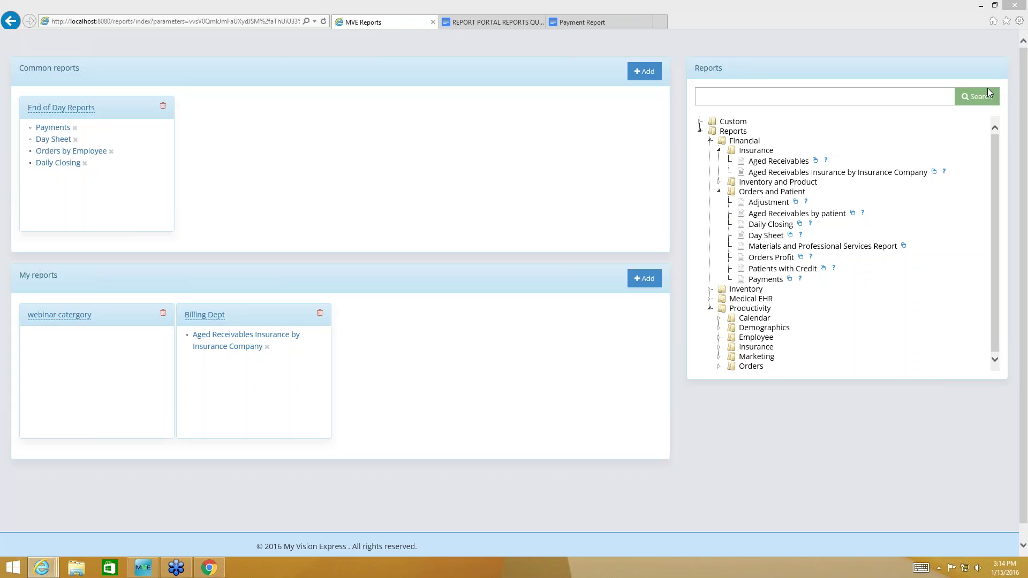
Open the Payments report from the End of Day Reports group and check its Payment Method choices.
left_click(53, 127)
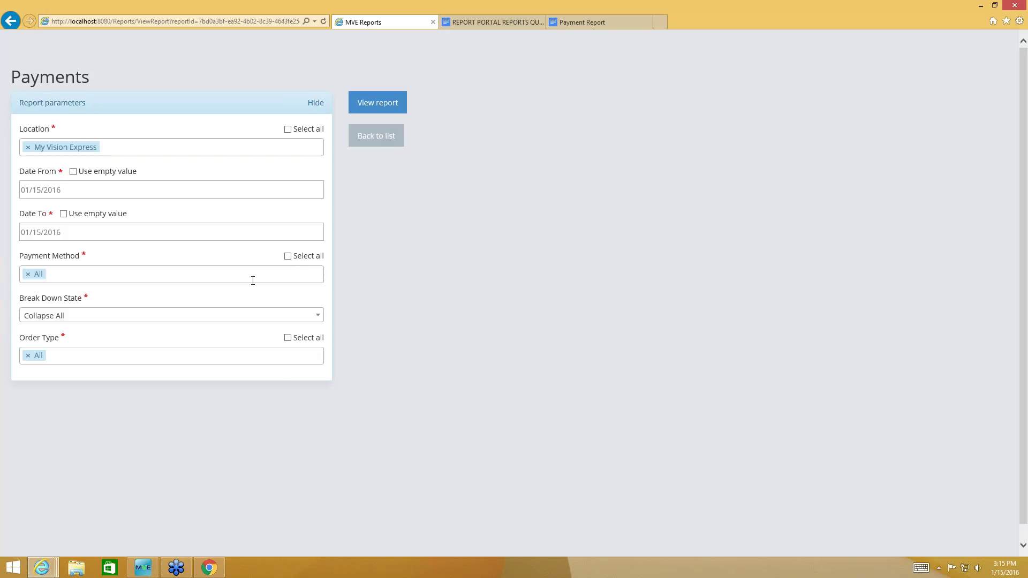
left_click(60, 276)
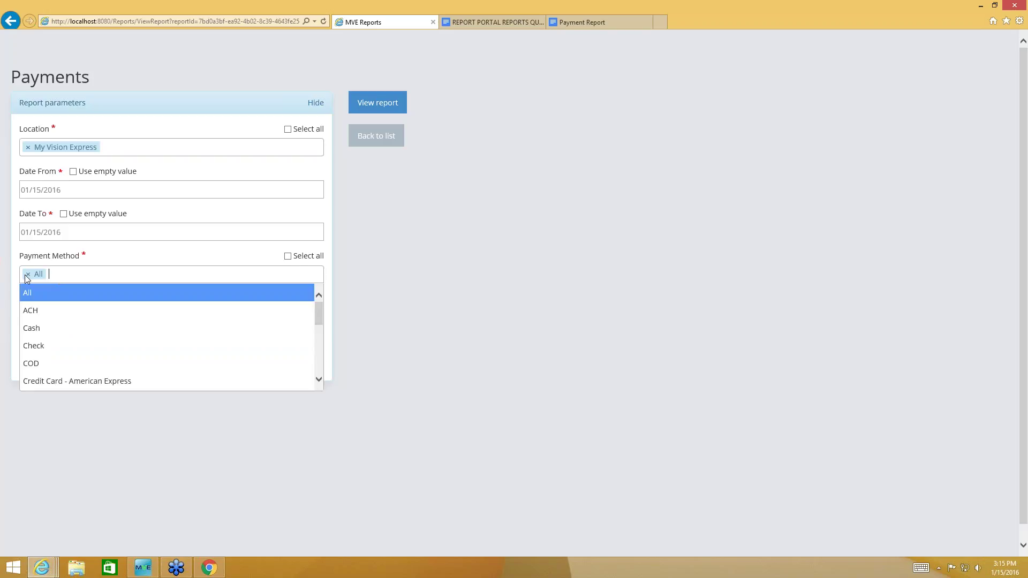
left_click(108, 271)
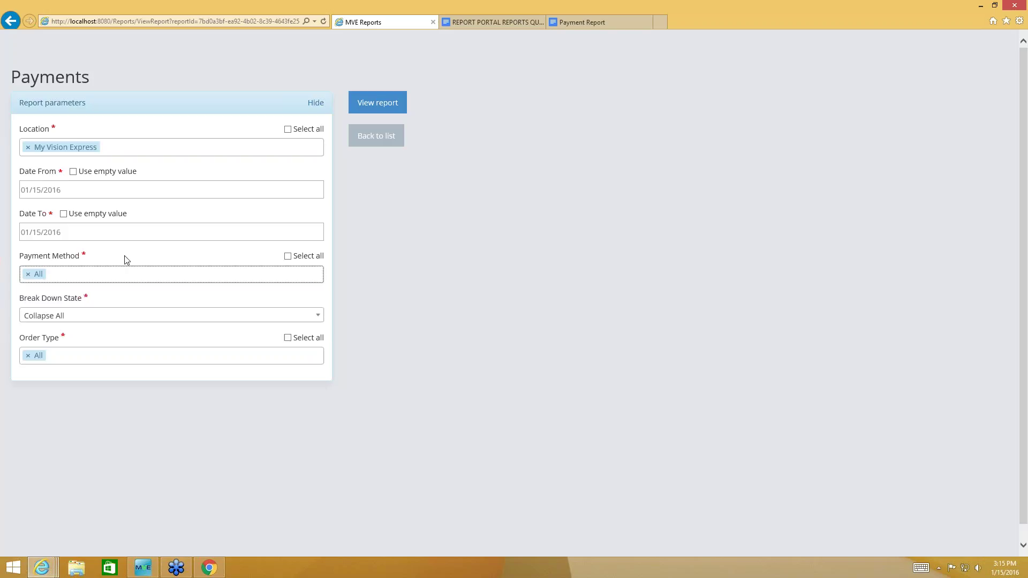
Turn on Use empty value for Date From and Date To, and turn both off again.
left_click(73, 172)
left_click(63, 214)
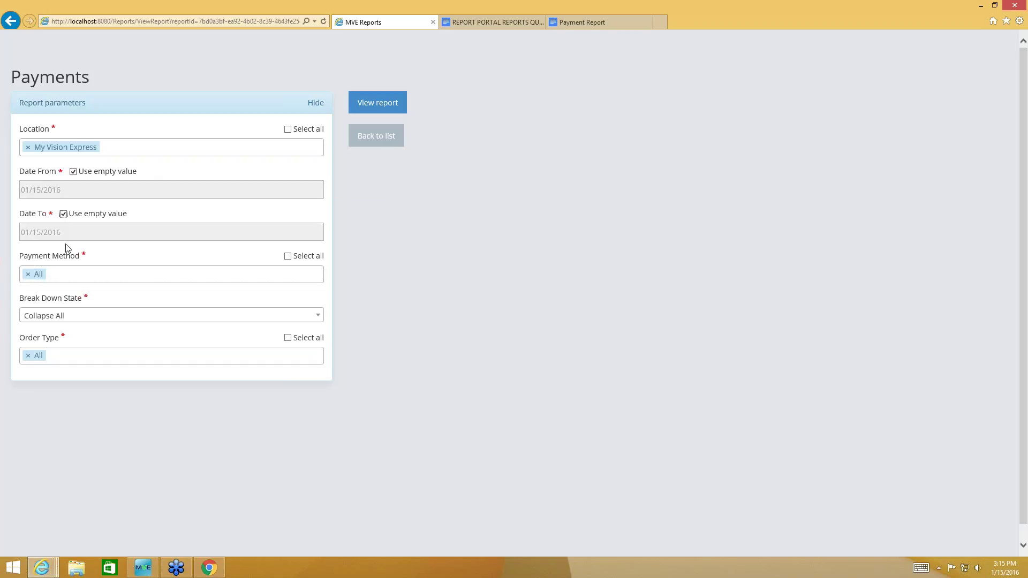
left_click(73, 171)
left_click(63, 214)
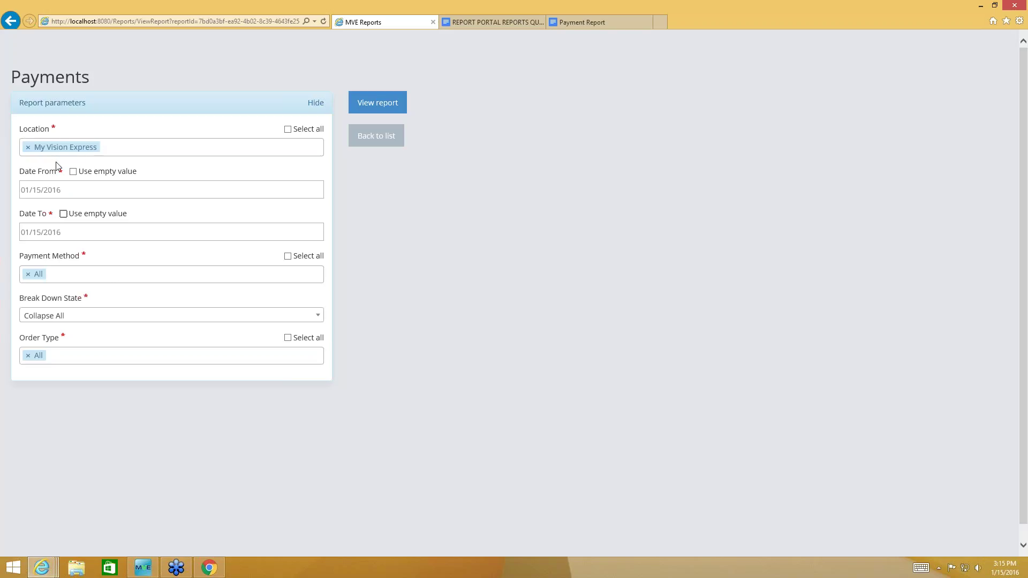
Set the Payments report's date range from 01/01/2016 to 01/15/2016.
left_click(75, 191)
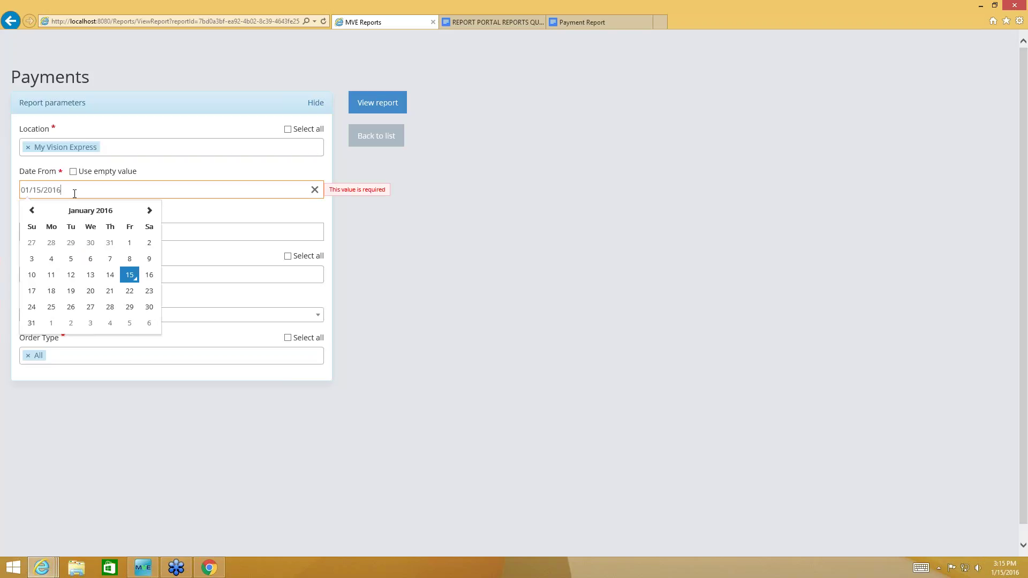
left_click(129, 242)
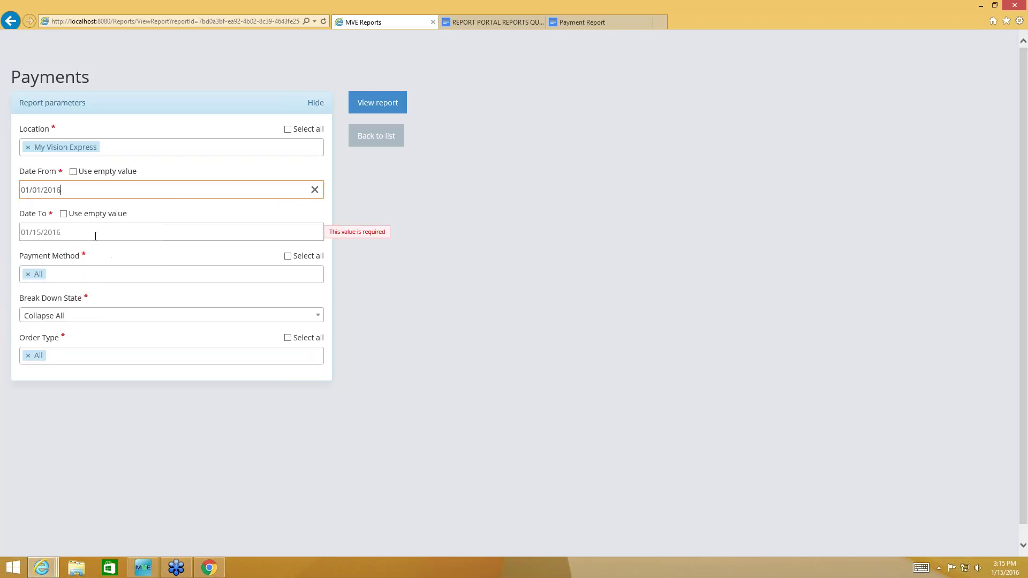
left_click(94, 234)
left_click(130, 318)
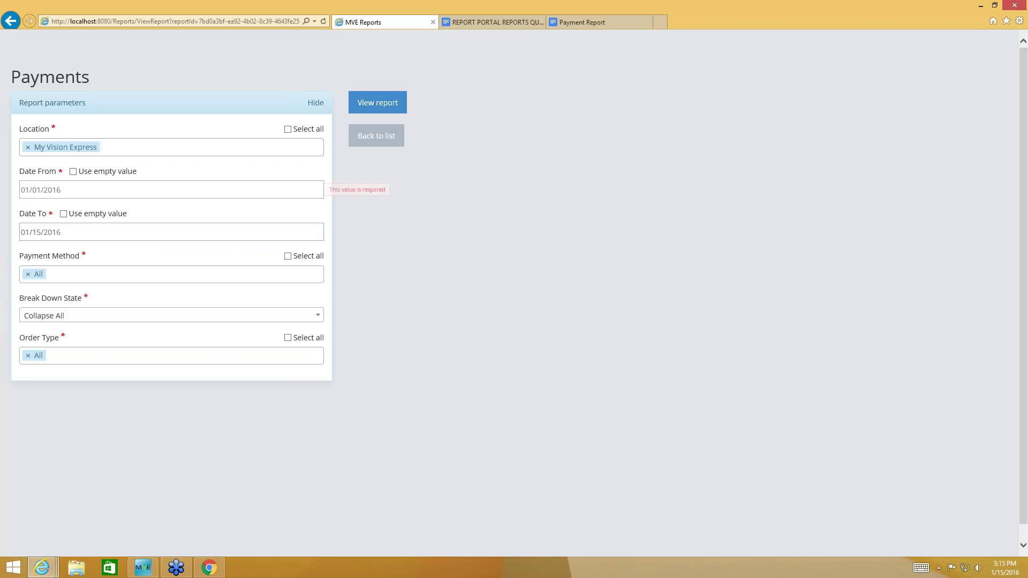
Check the Payment Method and Break Down State choices, keep All and Collapse All, and generate the Payments report.
left_click(73, 274)
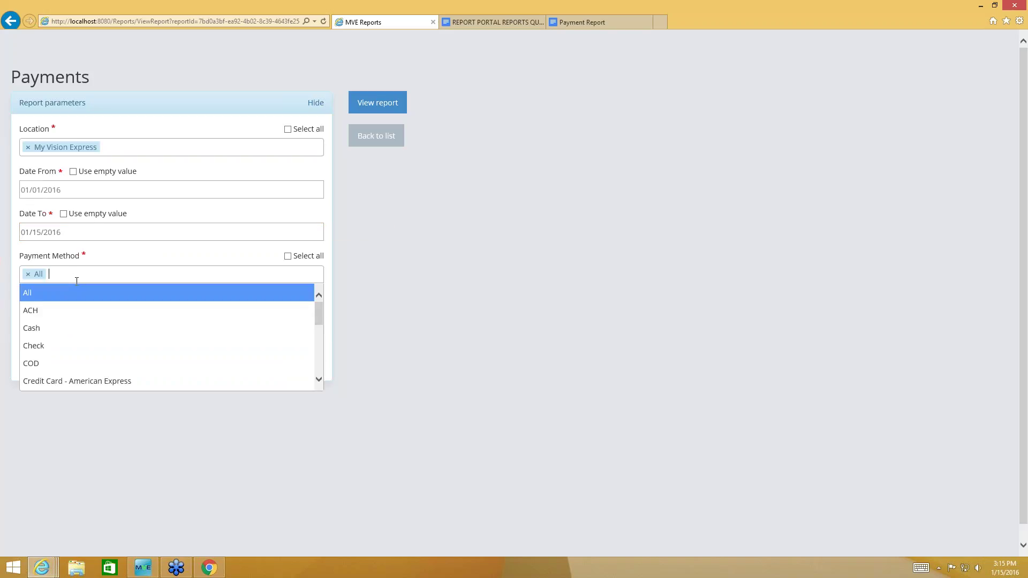
left_click(77, 278)
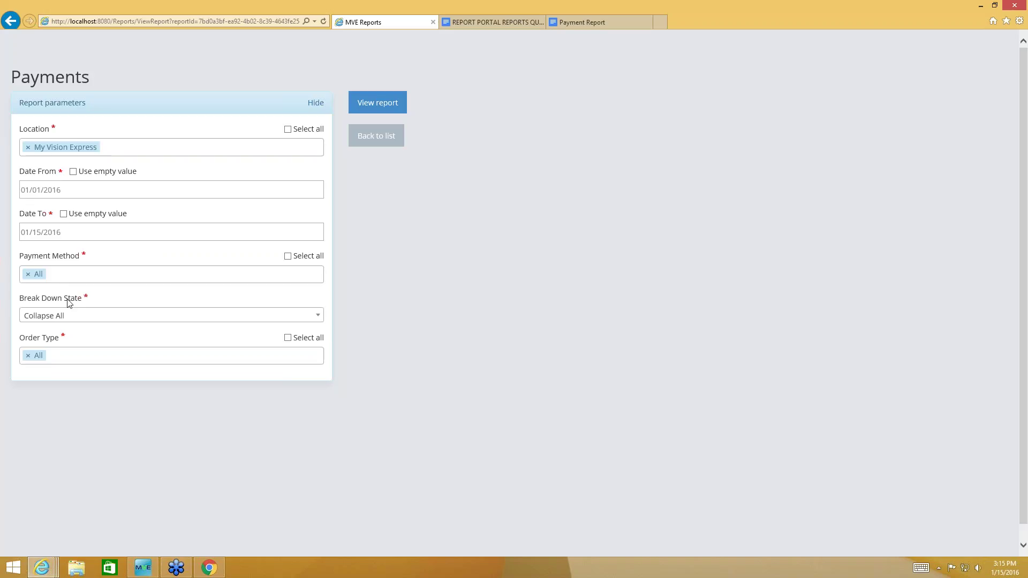
left_click_drag(90, 300, 56, 300)
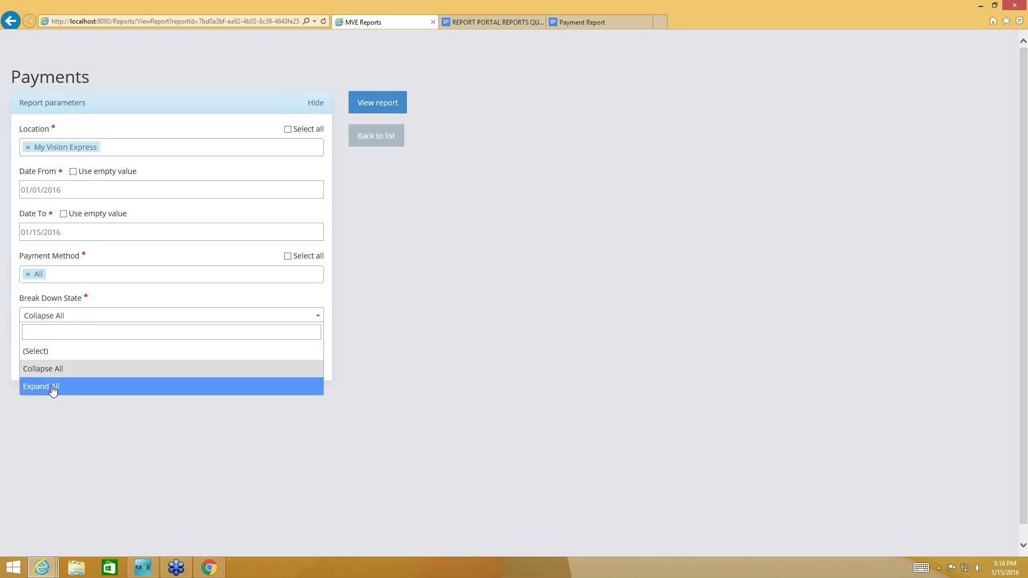
left_click(56, 399)
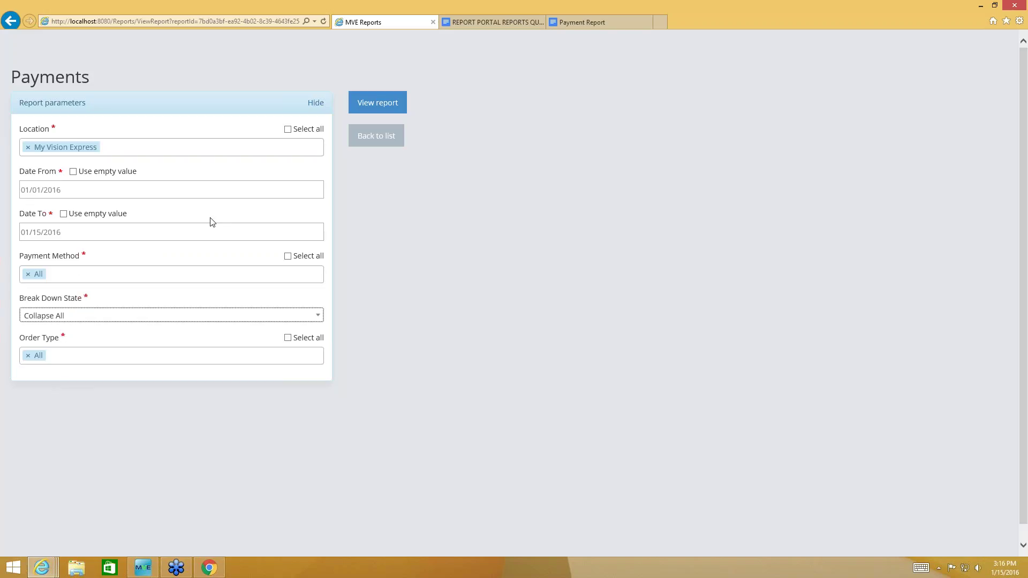
left_click(384, 107)
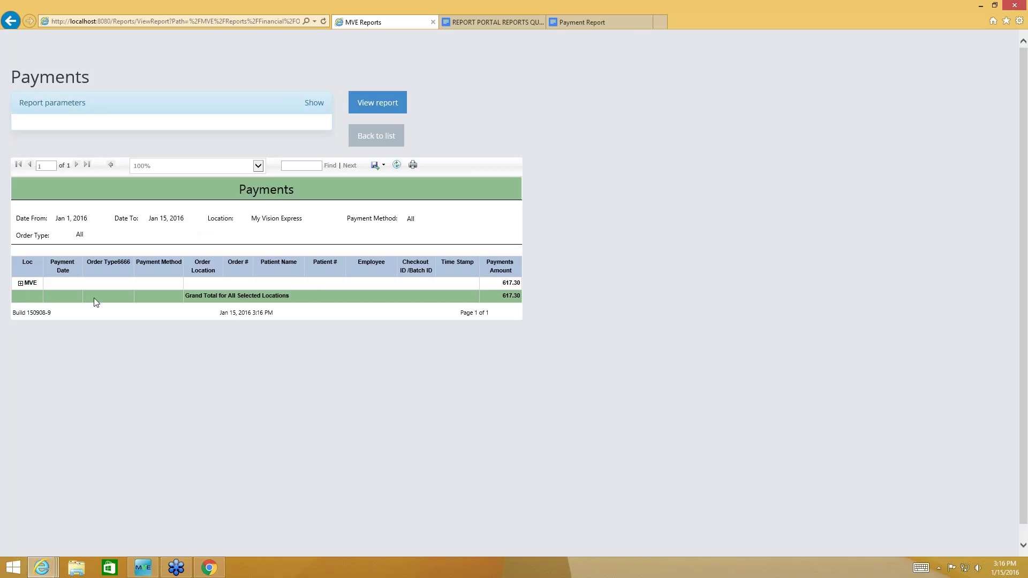
Expand the MVE location in the report down through 01/06/2016 and Spectacle Lens to the individual Check payments.
left_click(21, 284)
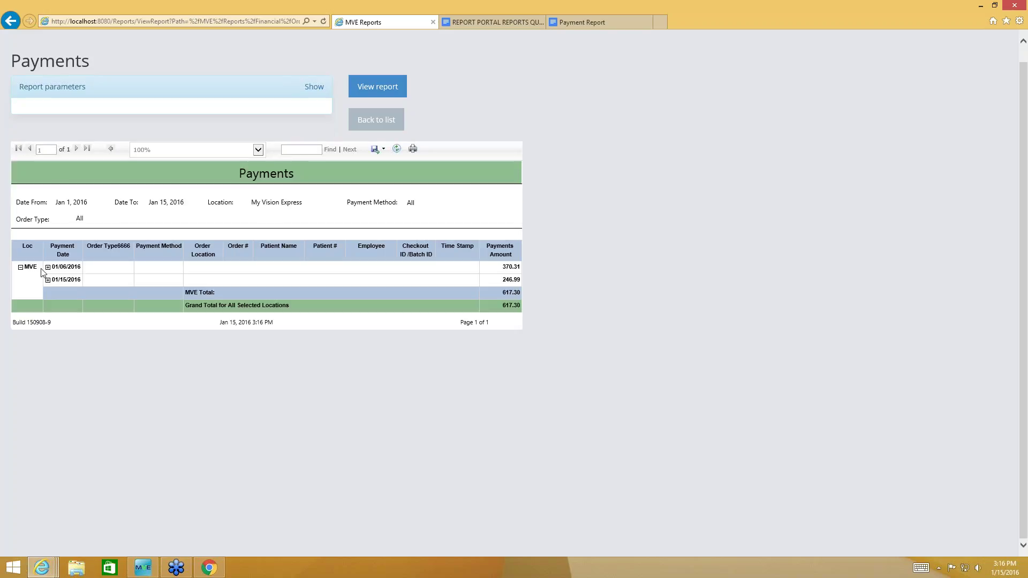
left_click(47, 267)
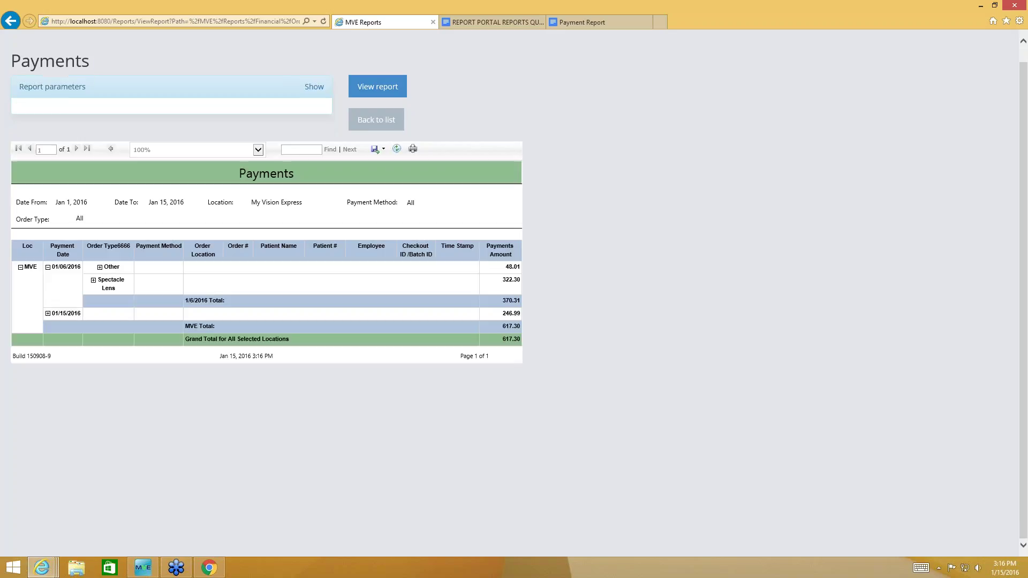
left_click(93, 280)
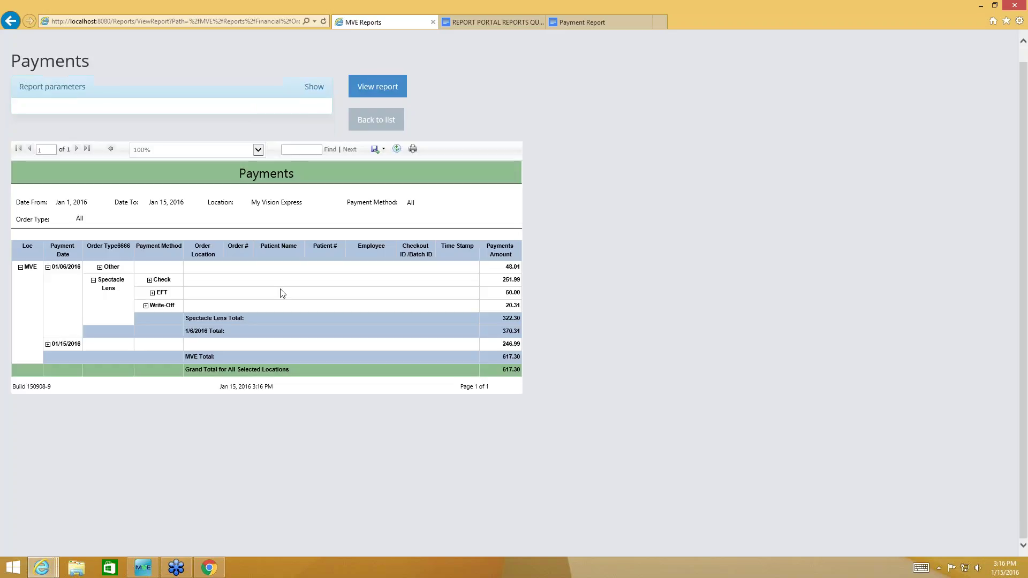
left_click(150, 281)
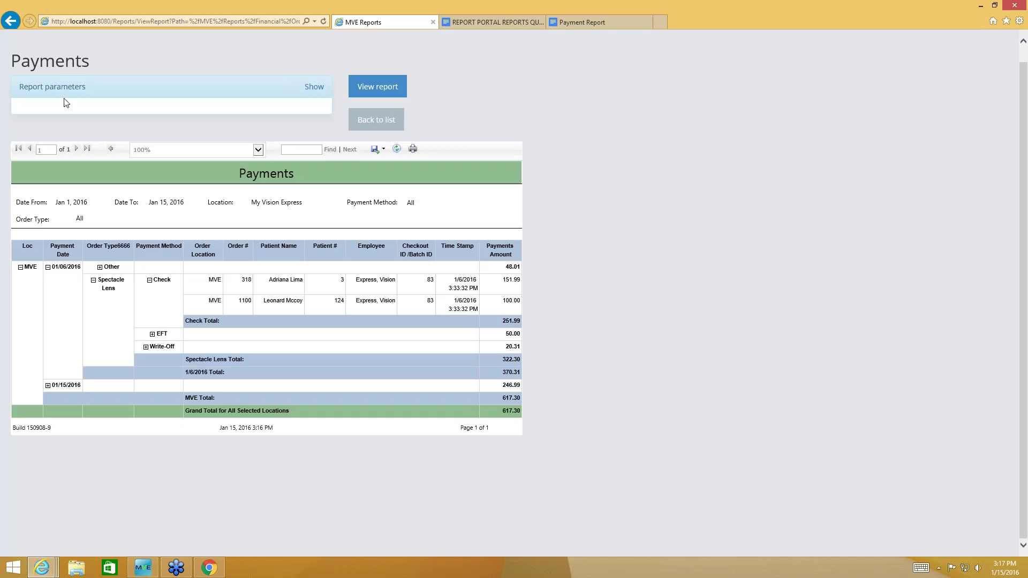
Set the Break Down State to Expand All, regenerate the Payments report, and look through its full breakdown.
left_click(315, 87)
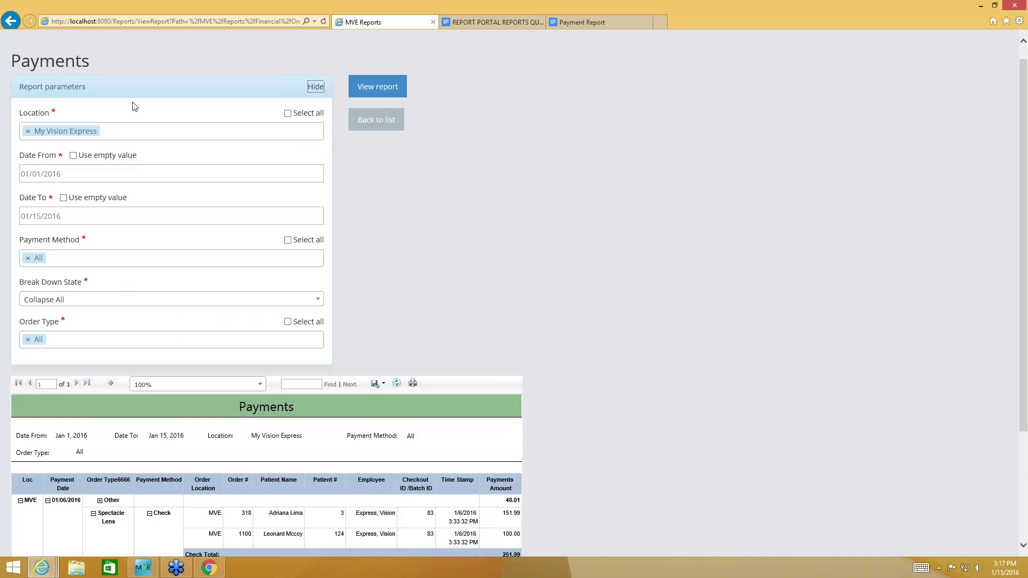
left_click(64, 301)
left_click(48, 367)
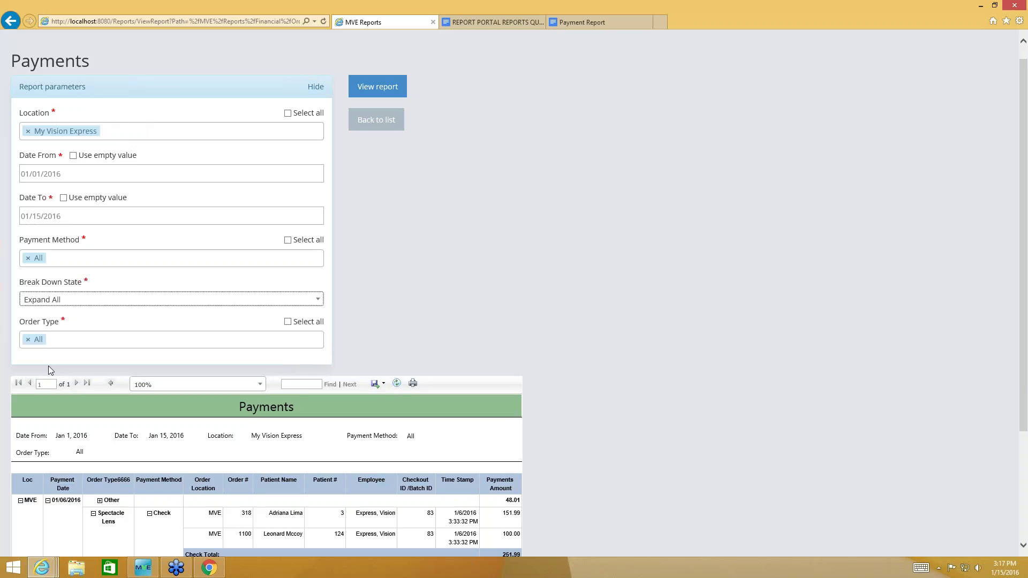
left_click(393, 85)
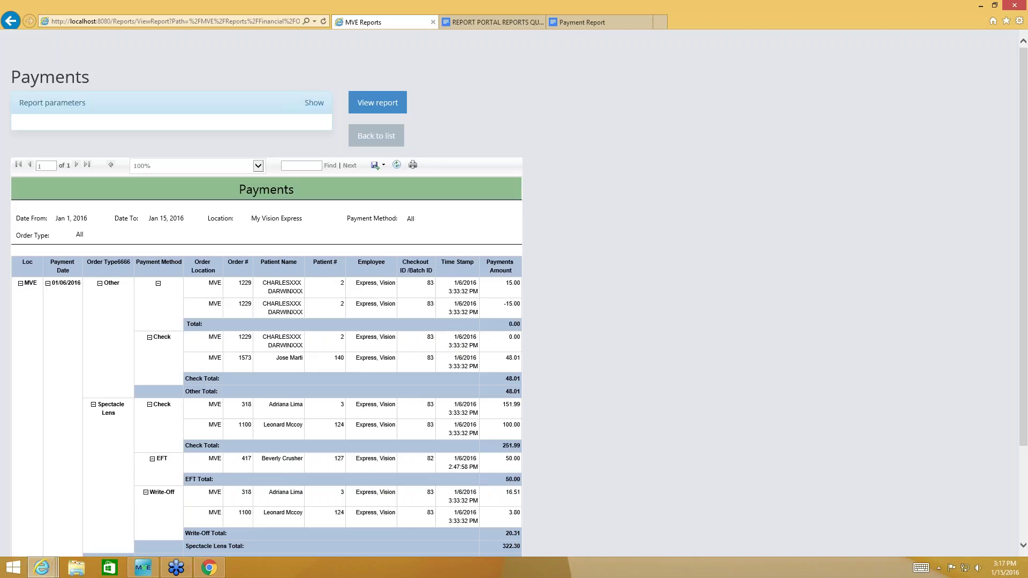
scroll(391, 82, "down", 3)
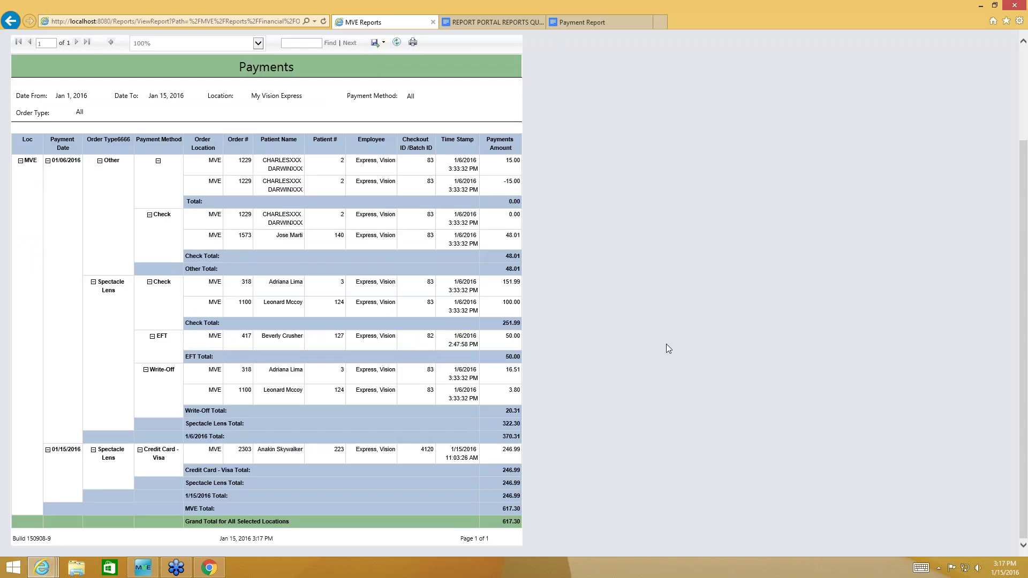
scroll(661, 354, "up", 3)
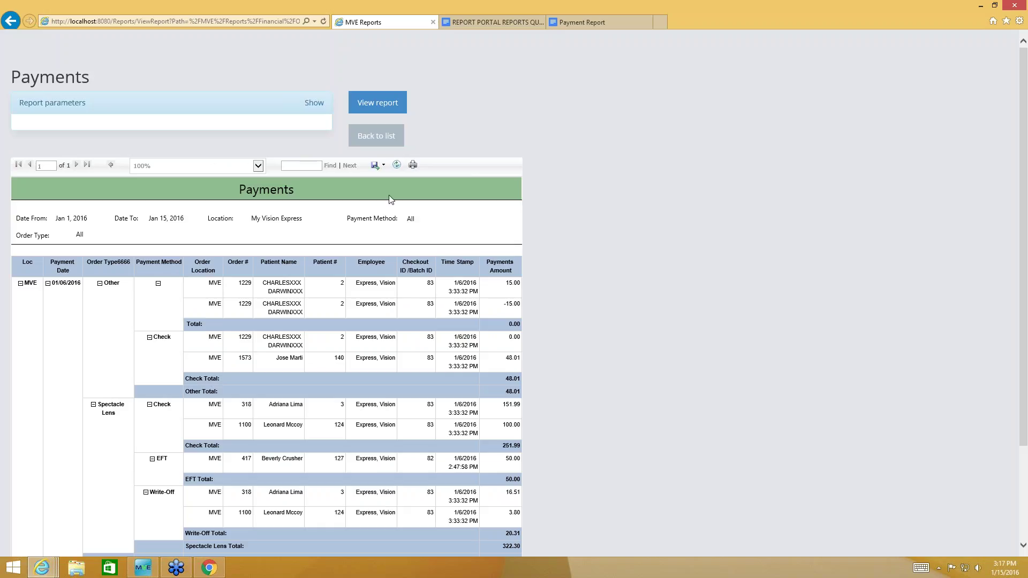
Export the Payments report as a PDF named Payments into the Pictures folder and dismiss the download notice.
left_click(384, 166)
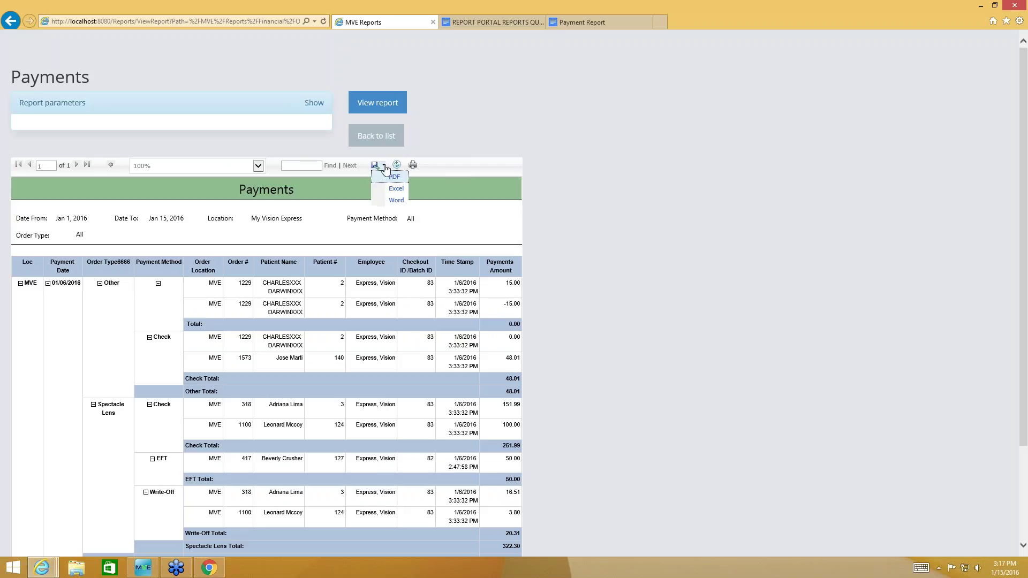
left_click(395, 201)
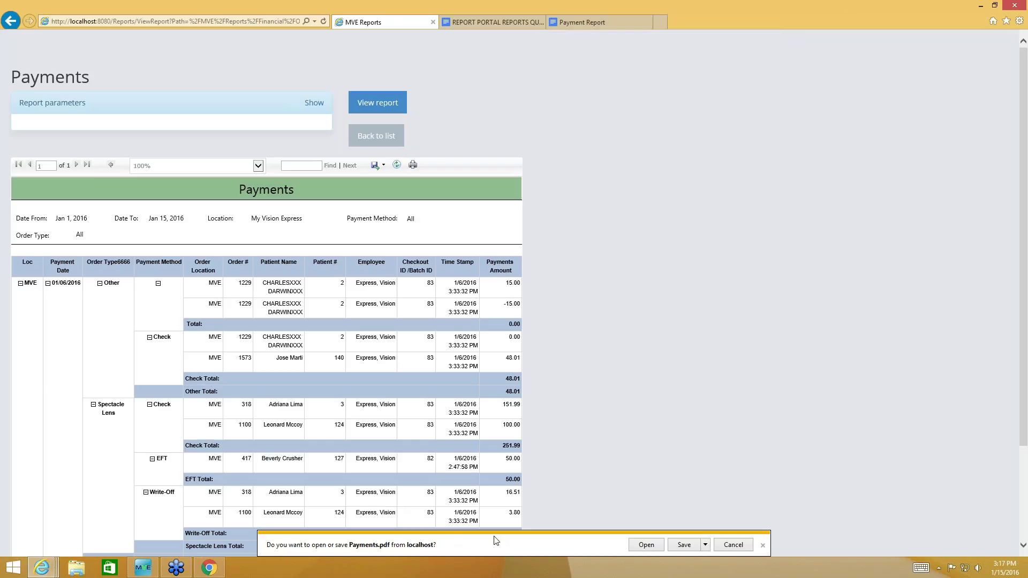
left_click(707, 545)
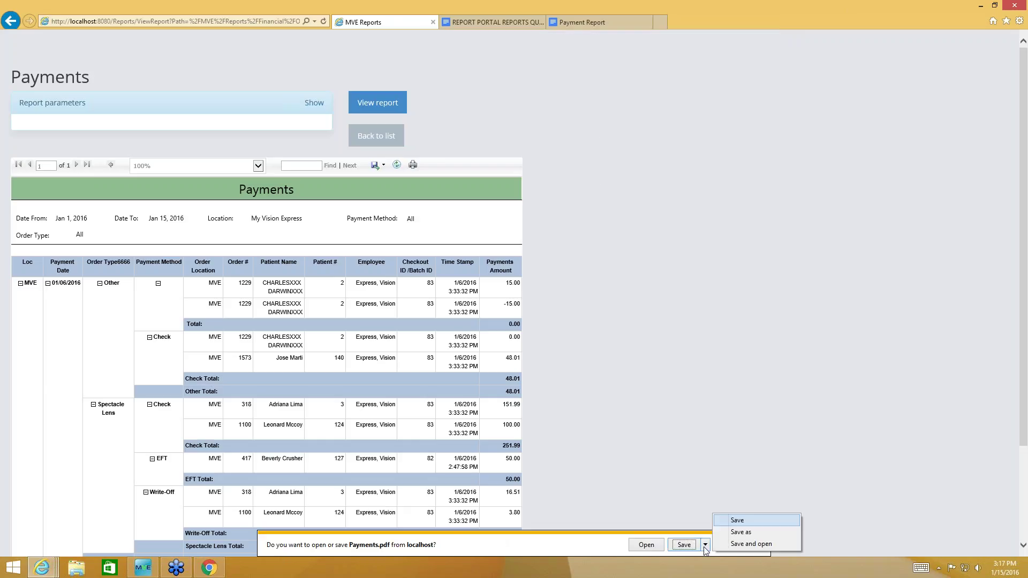
left_click(729, 533)
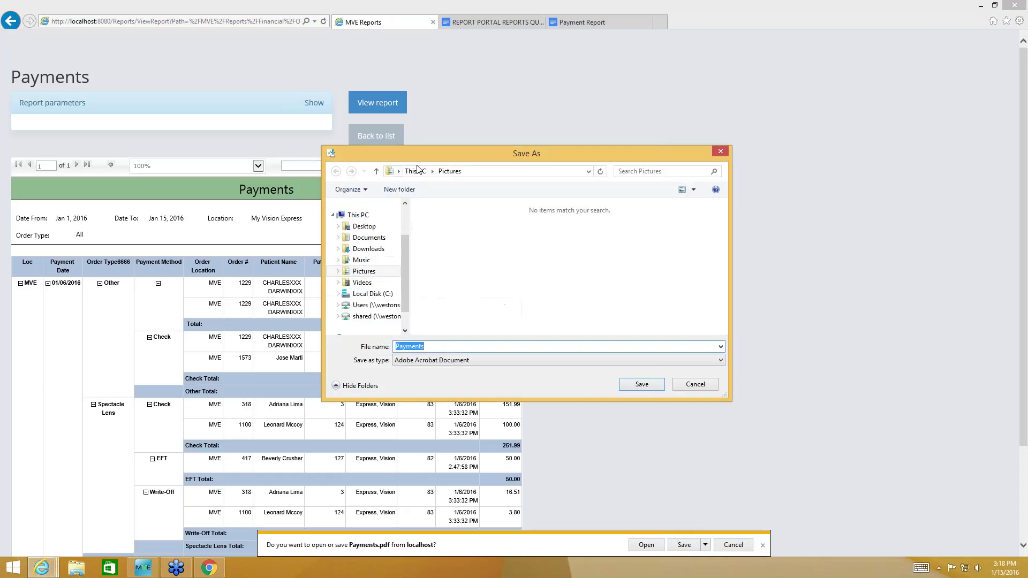
left_click(642, 384)
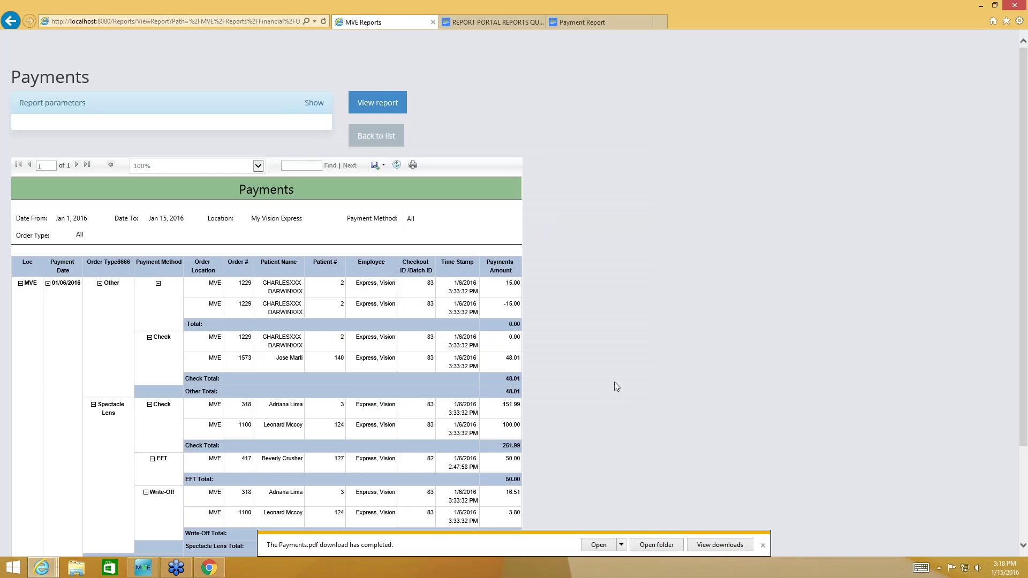
left_click(763, 545)
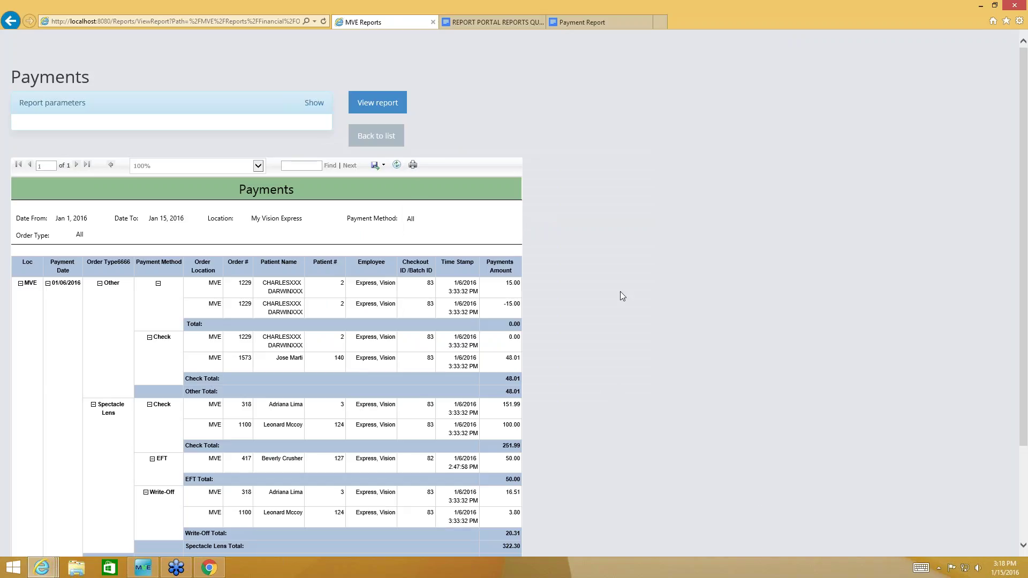
Check the available export formats without exporting, and look through the expanded Payments report down to its totals.
left_click(384, 168)
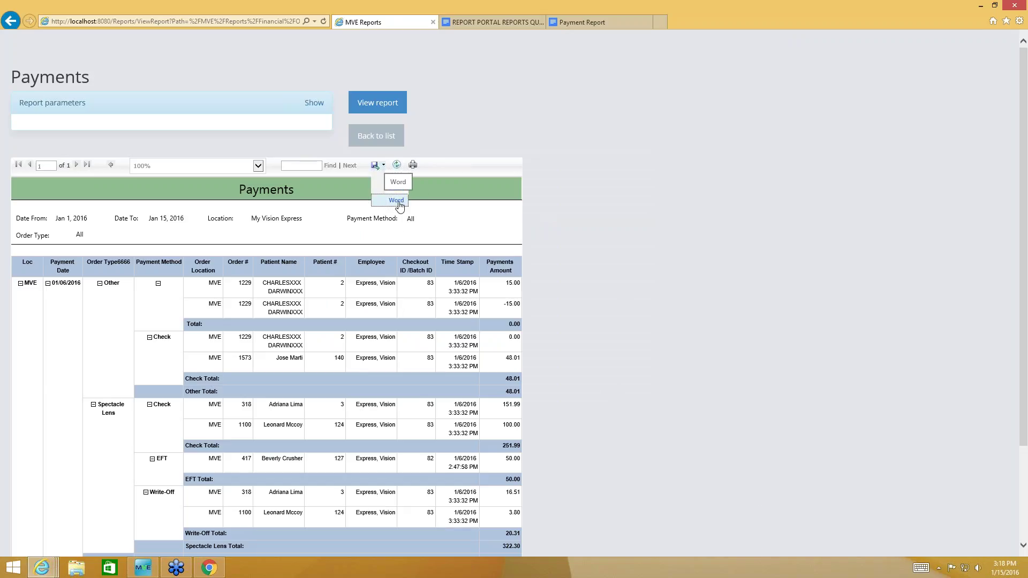
left_click(618, 204)
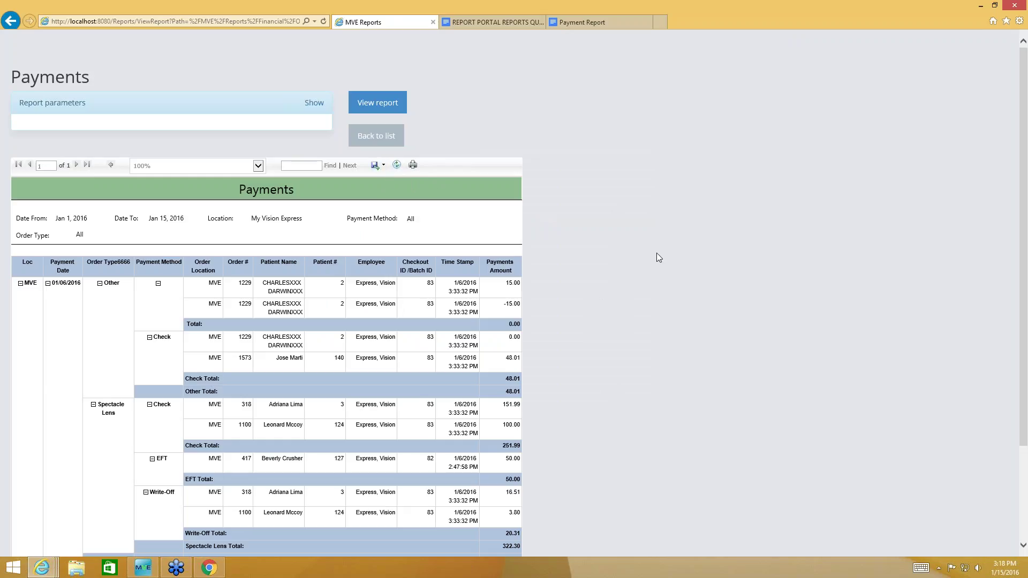
scroll(657, 252, "down", 3)
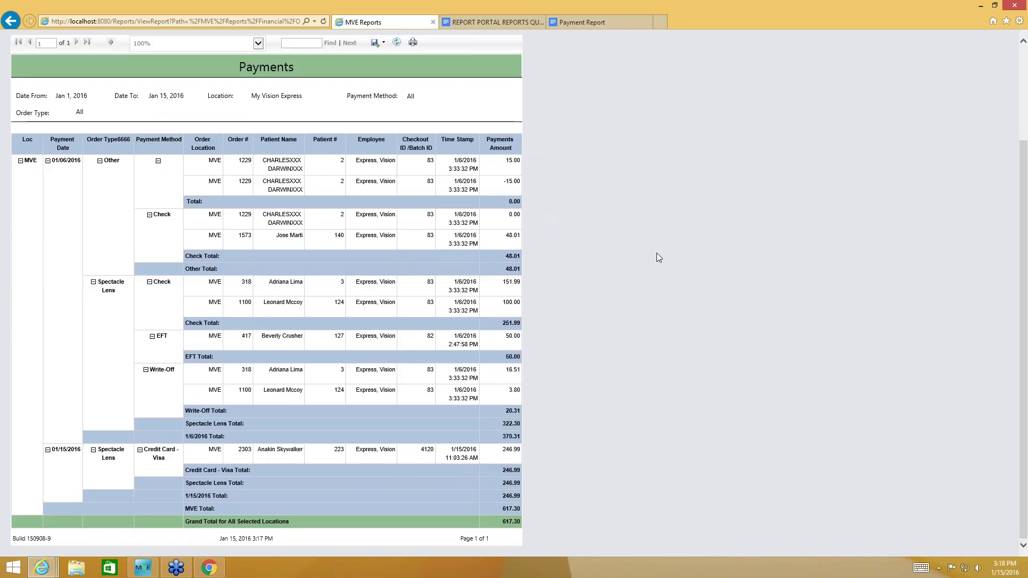
scroll(656, 253, "up", 3)
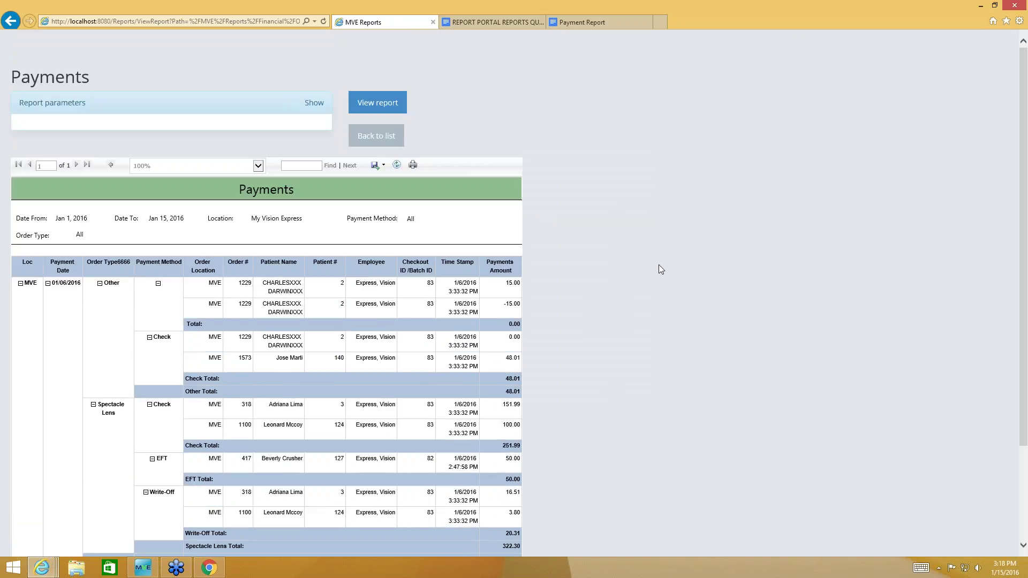
scroll(320, 321, "down", 3)
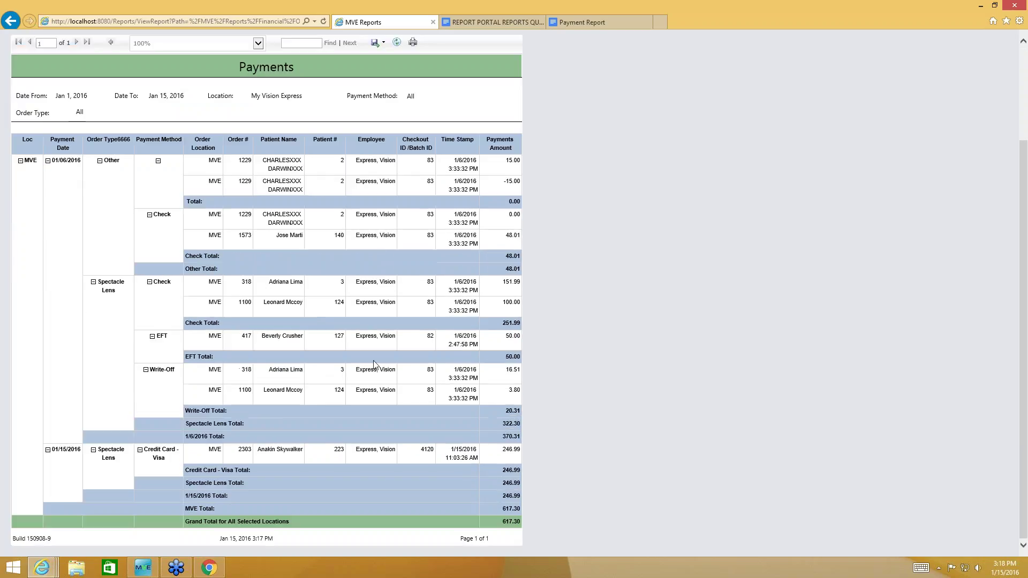
Search the Payments report for a patient's last name and go to the next match.
scroll(336, 409, "up", 3)
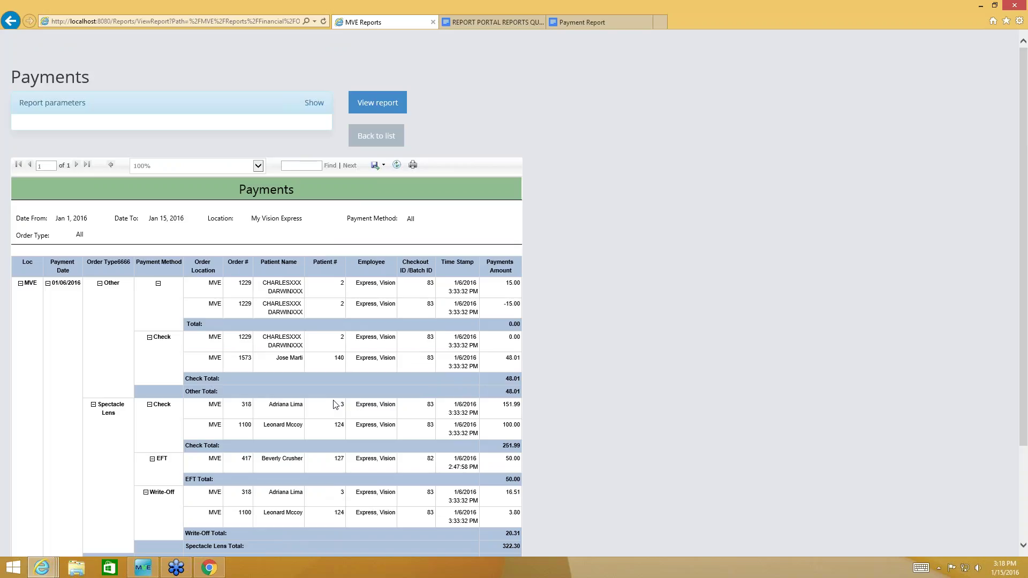
left_click(317, 166)
type("lima")
left_click(331, 166)
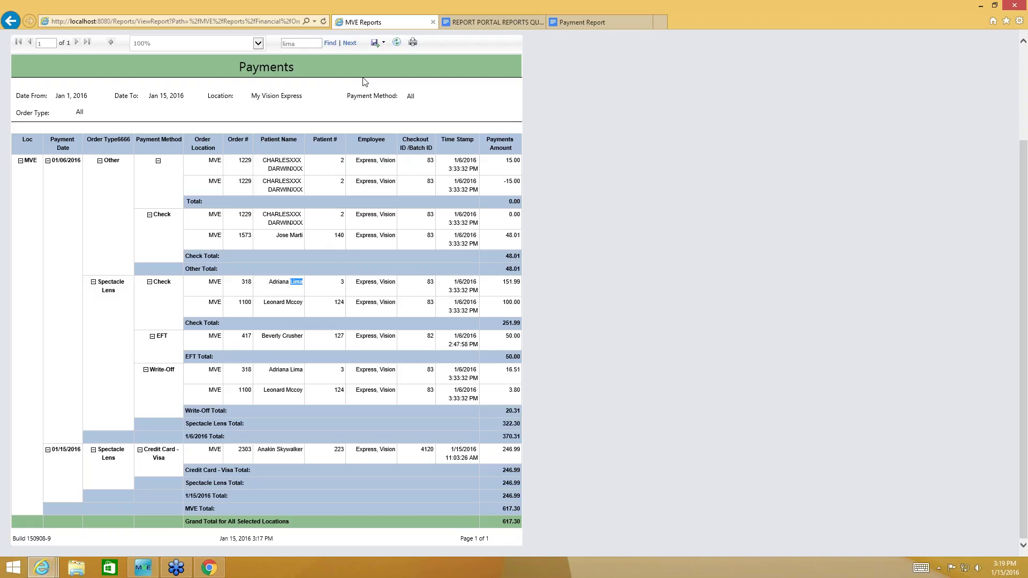
left_click(350, 44)
Show the Payments report's parameters again and look through the report down to its grand total.
scroll(272, 384, "up", 3)
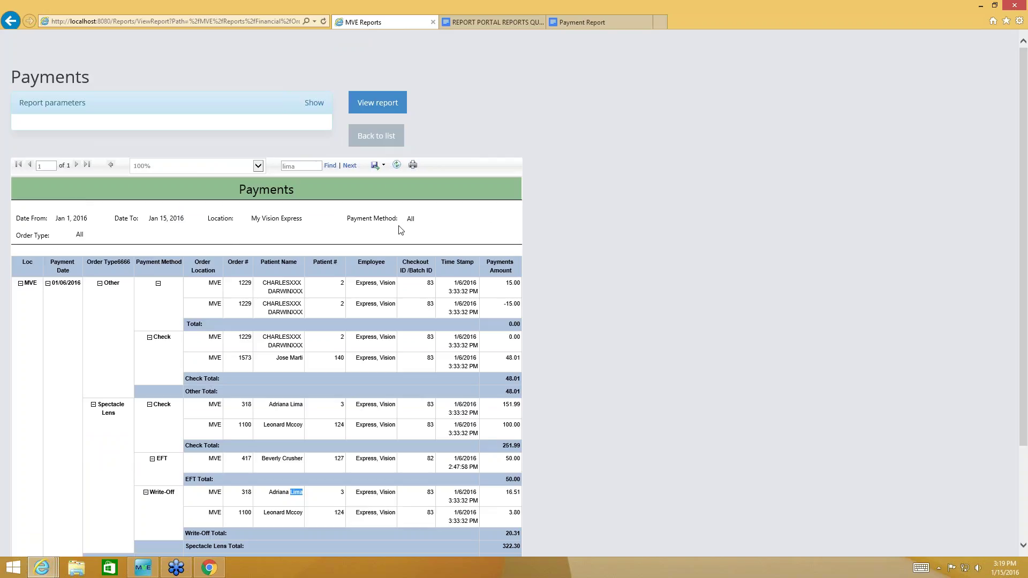
left_click(314, 103)
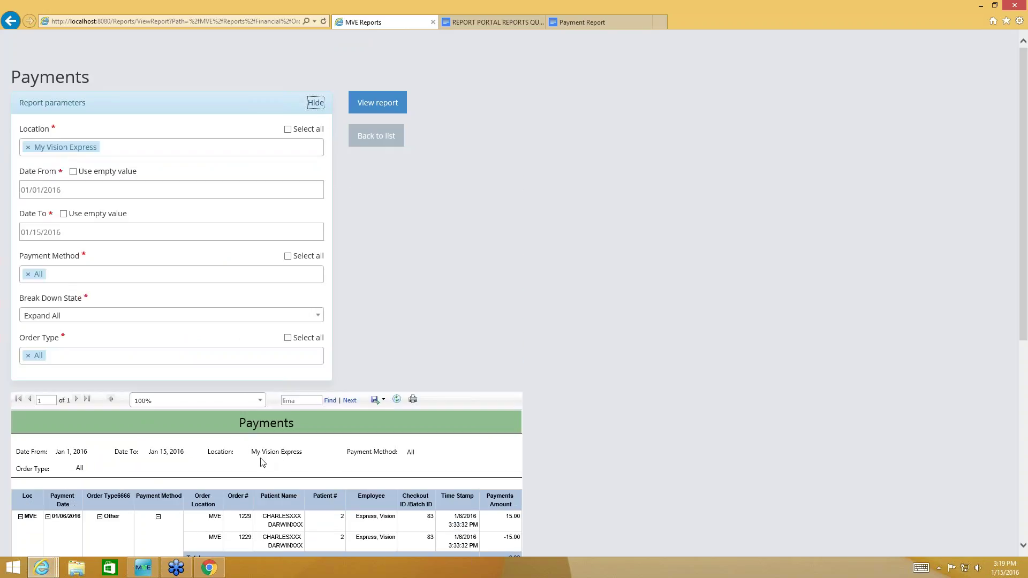
scroll(319, 459, "down", 2)
scroll(352, 453, "down", 5)
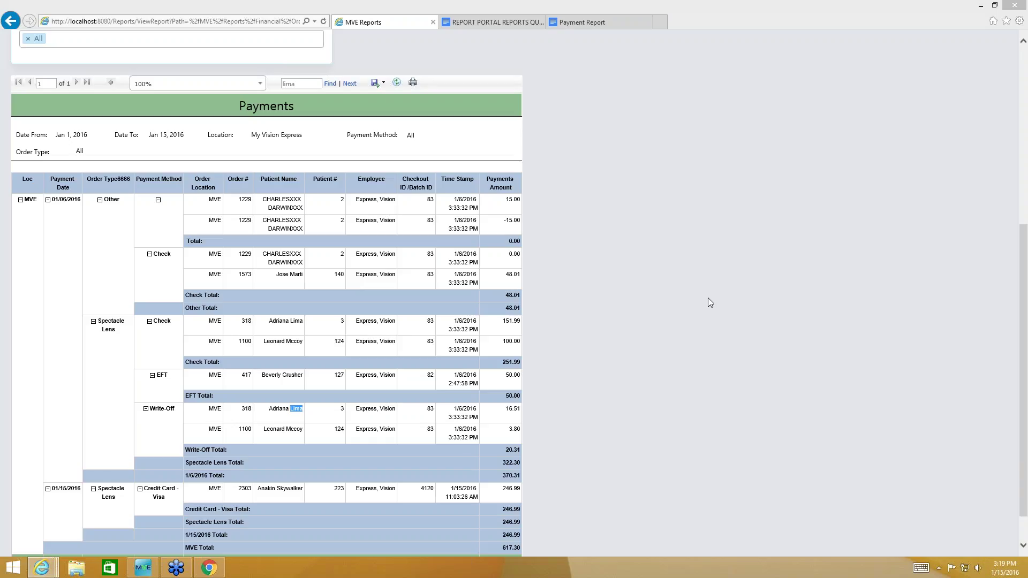
scroll(817, 221, "down", 2)
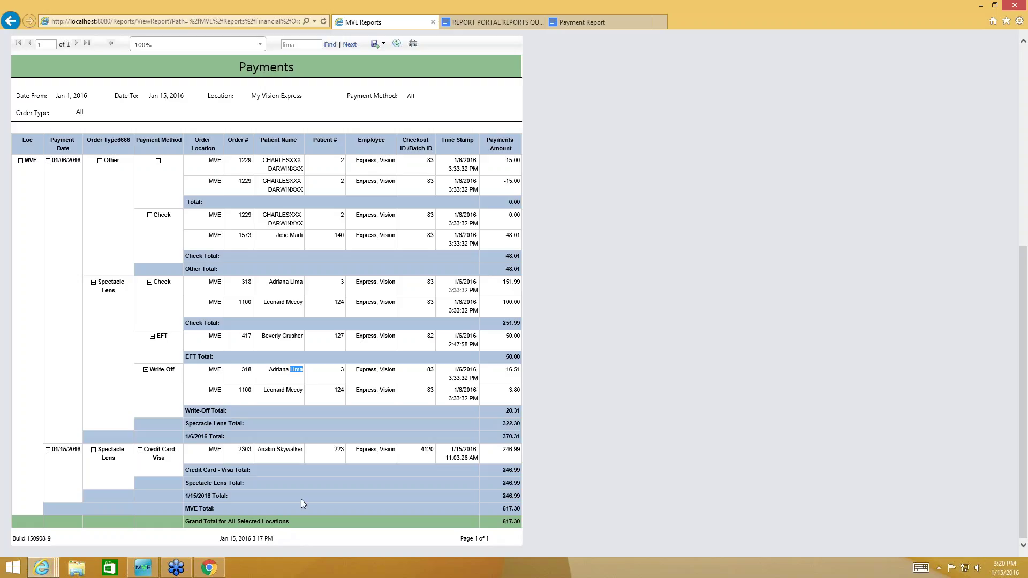
Review the Payments parameters and report once more, and return to the list of reports.
scroll(301, 499, "up", 6)
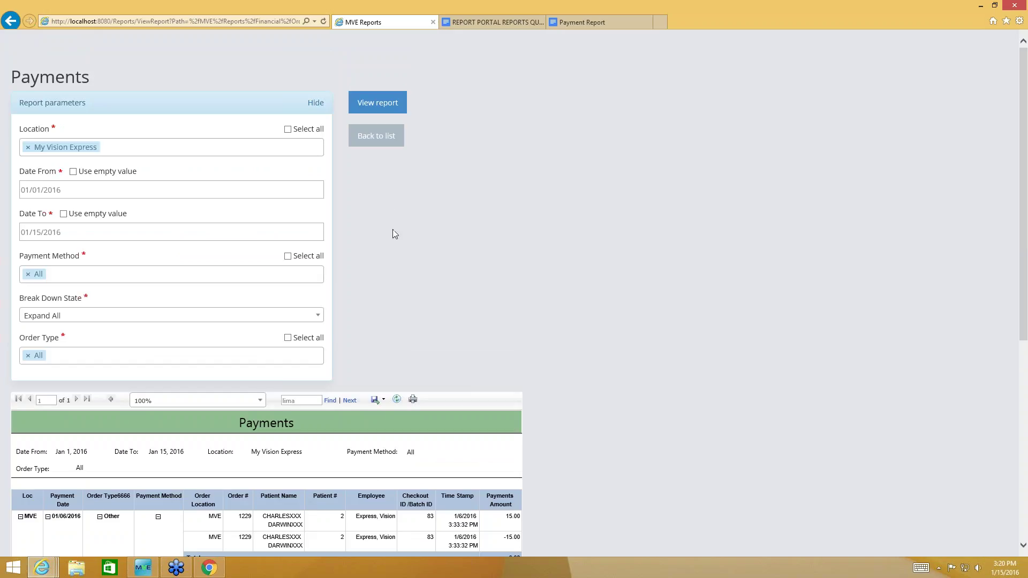
scroll(393, 234, "down", 6)
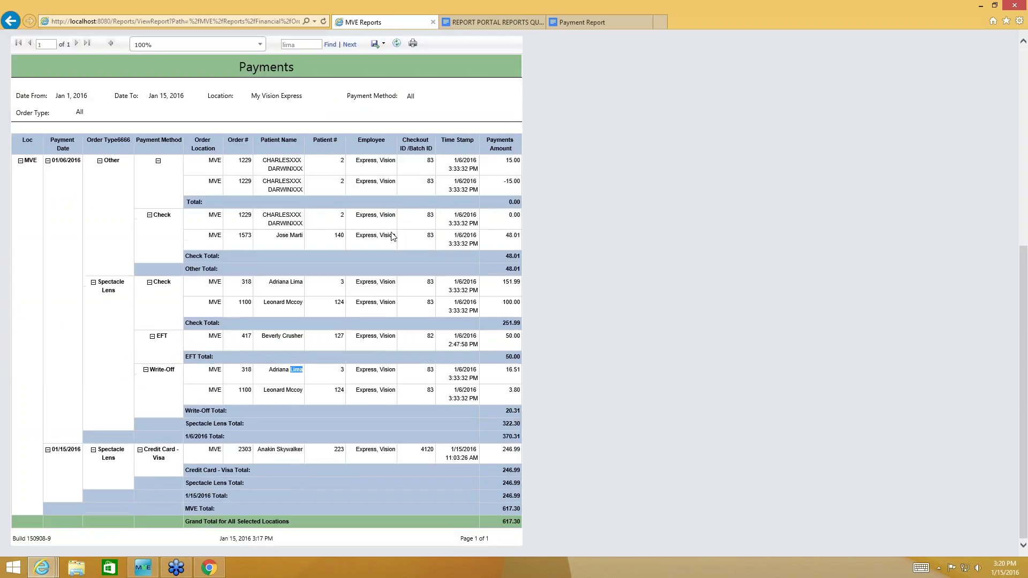
scroll(393, 234, "up", 6)
left_click(374, 137)
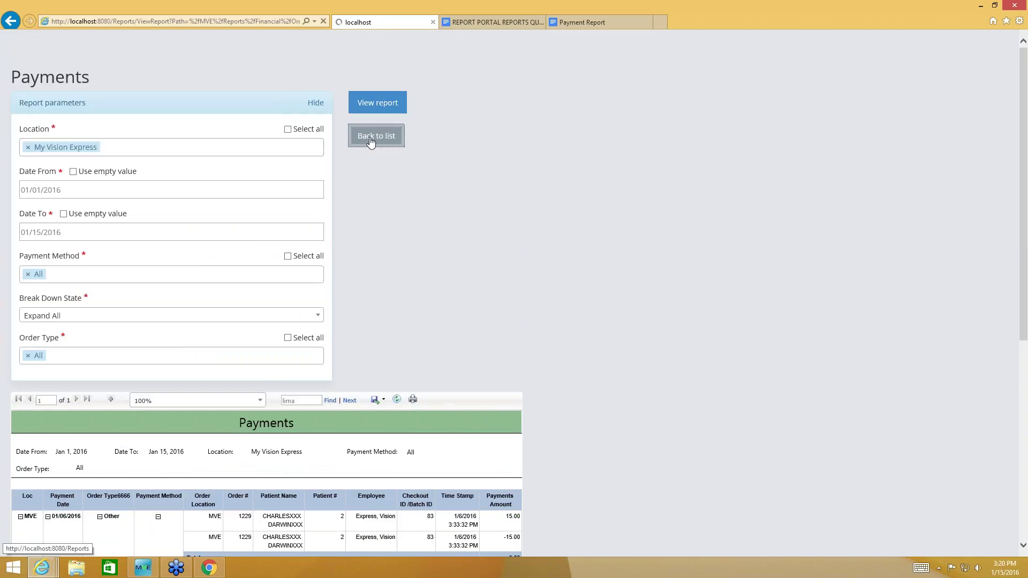